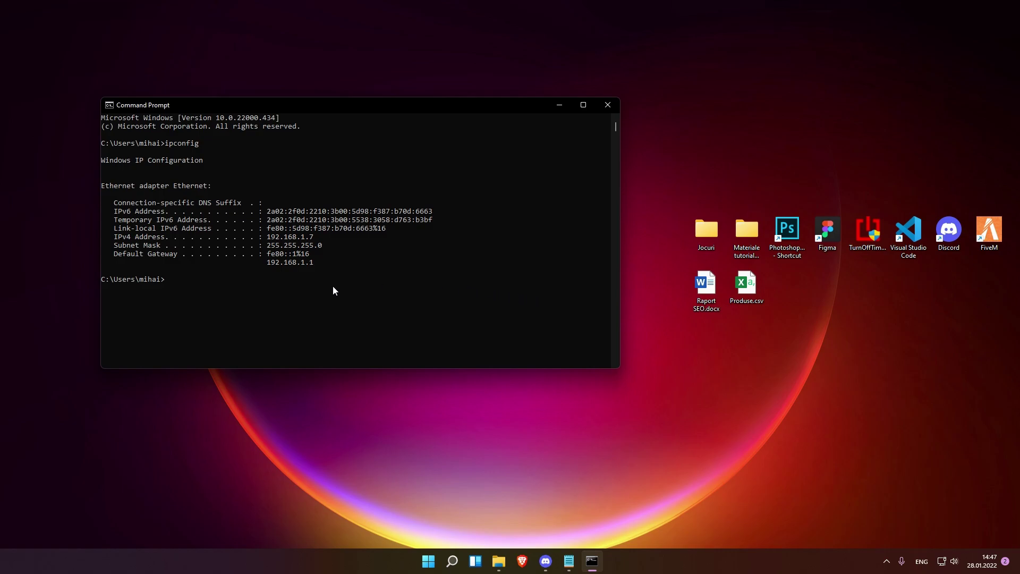
Copy the default gateway address 192.168.1.1 from the ipconfig output in Command Prompt
left_click_drag(313, 262, 276, 270)
left_click(319, 264)
key("ctrl+c")
left_click(477, 406)
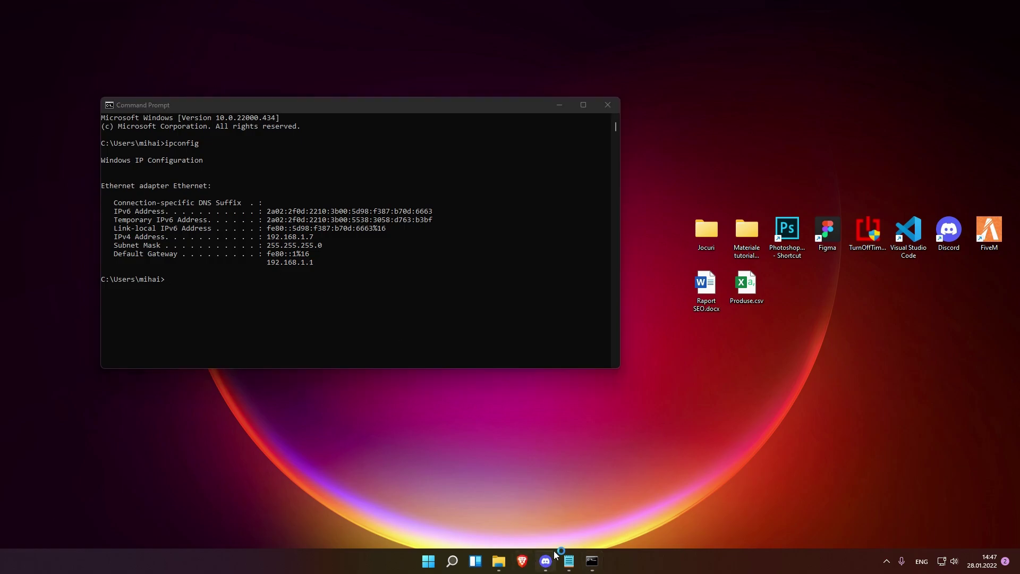
Load 192.168.1.1 in a new Brave tab, sign in with the router password, and go to Port Forwarding
key("super+2")
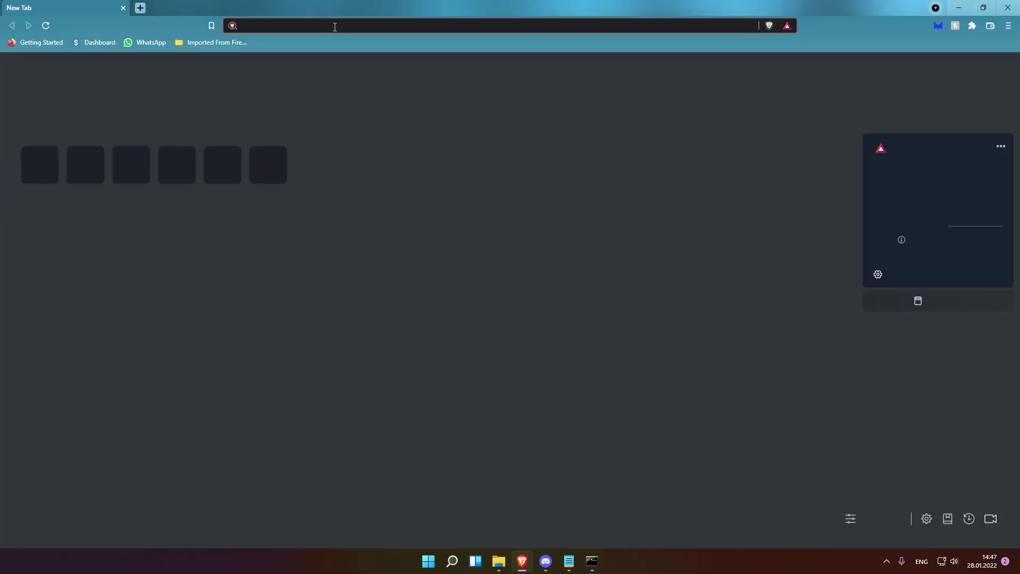
key("ctrl+v")
key("Return")
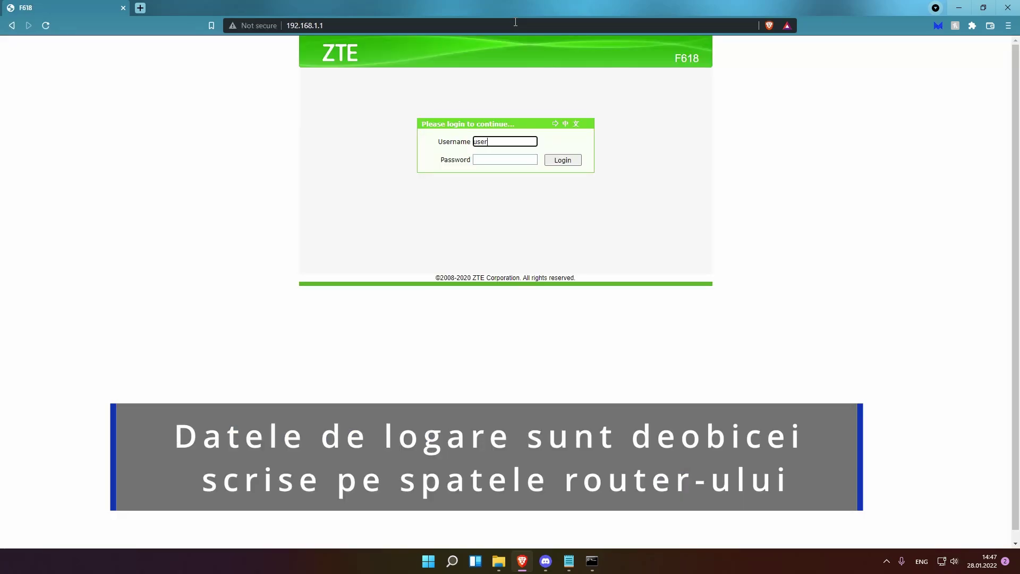
key("Tab")
type("user")
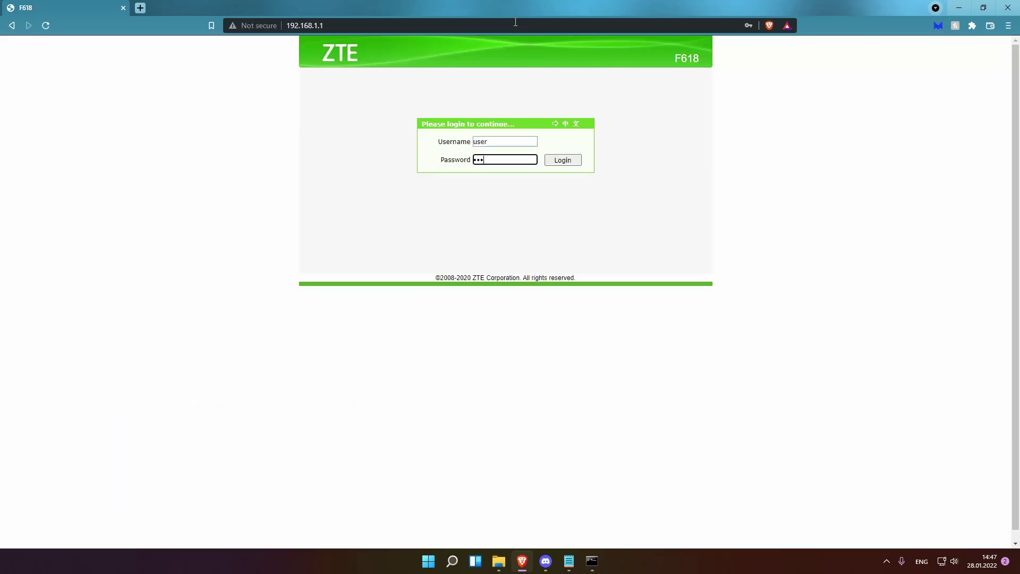
key("Return")
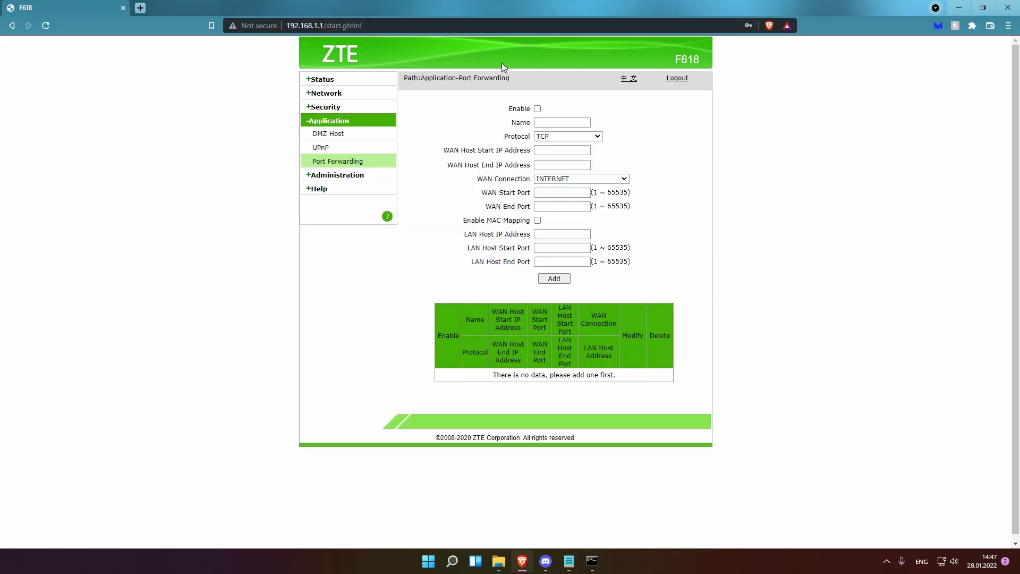
left_click(327, 133)
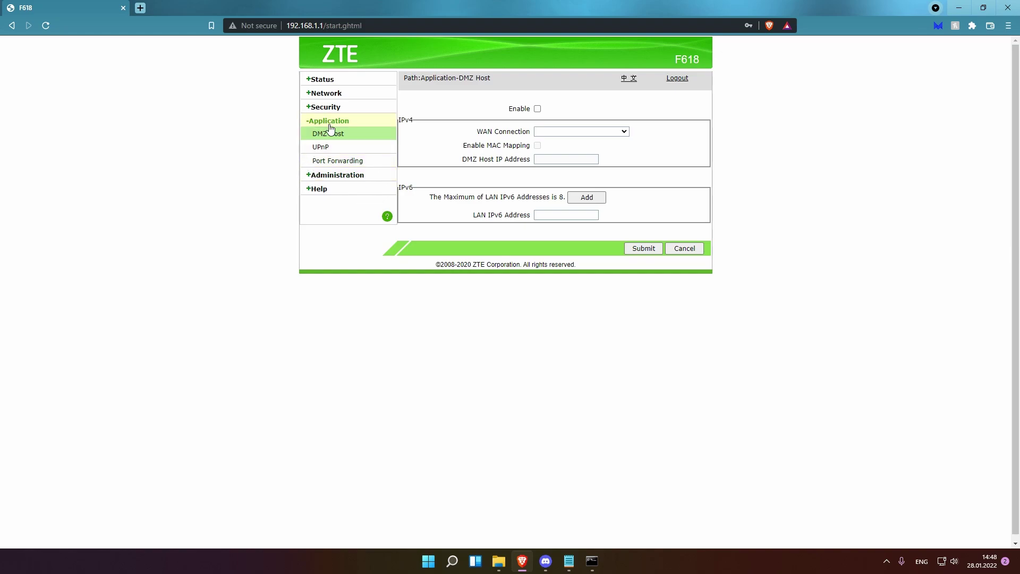
left_click(361, 168)
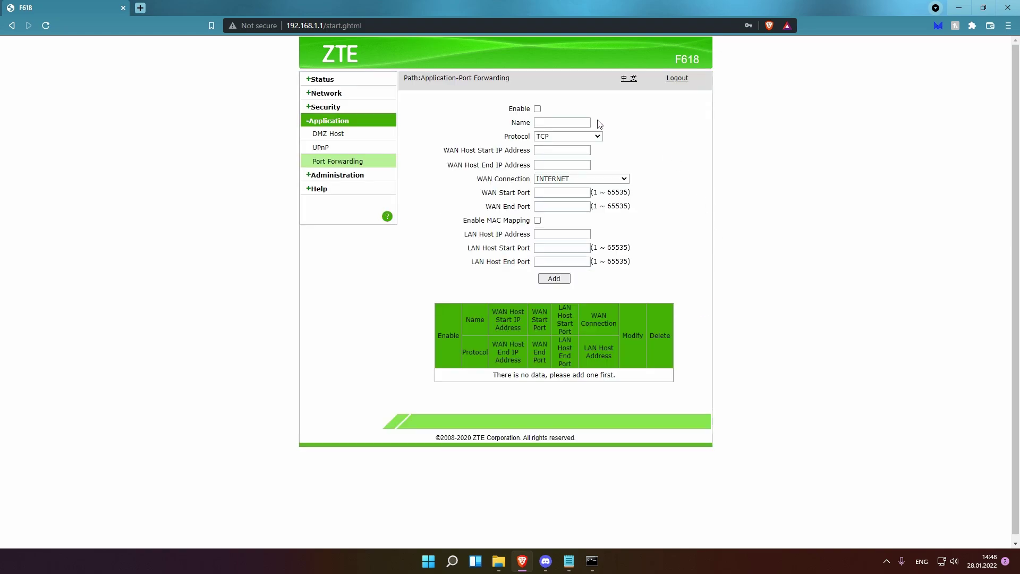
Name the new forwarding rule FiveM and set its protocol to TCP AND UDP
left_click(541, 121)
type("FiveM")
left_click(563, 137)
left_click(578, 163)
Copy the IPv4 address 192.168.1.7 from the ipconfig output in Command Prompt
left_click_drag(441, 151, 529, 151)
left_click(719, 327)
left_click(592, 560)
left_click_drag(239, 109, 265, 115)
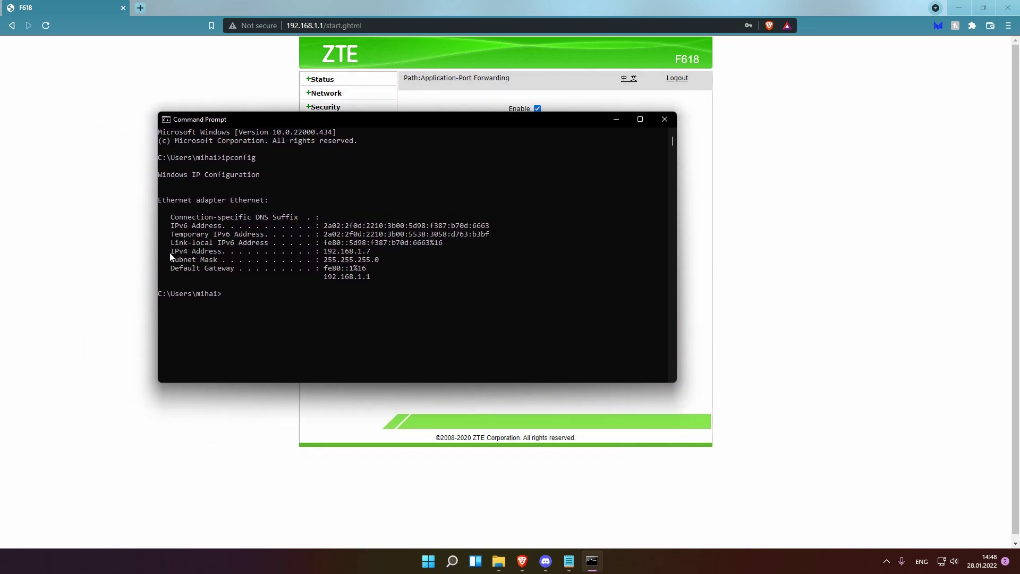
left_click_drag(325, 256, 372, 257)
right_click(635, 238)
left_click(849, 90)
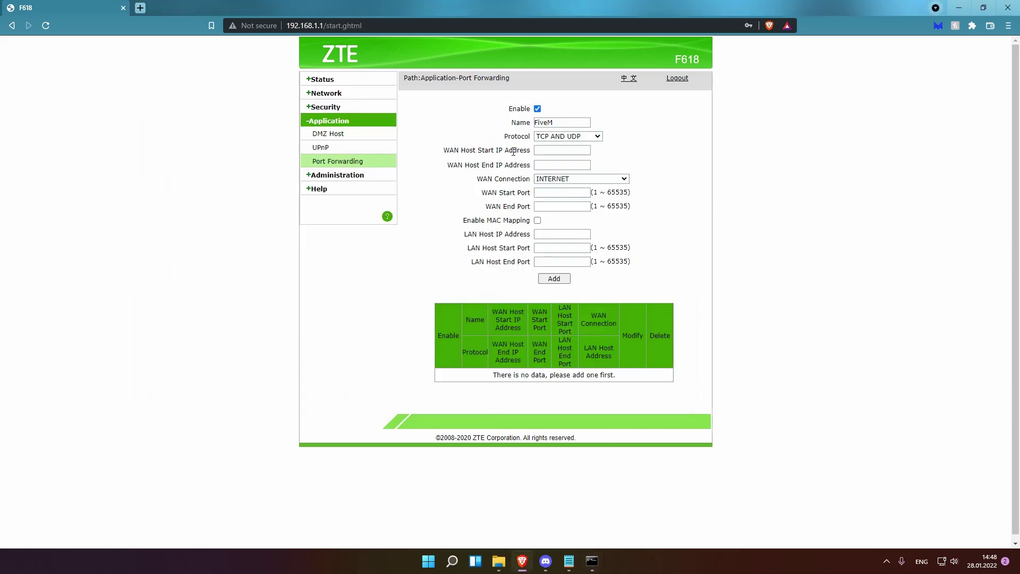
Set WAN host start and end IP to 192.168.1.7 and WAN start and end ports to 30120
left_click(561, 150)
key("ctrl+v")
left_click(575, 169)
key("ctrl+v")
key("Tab")
key("Tab")
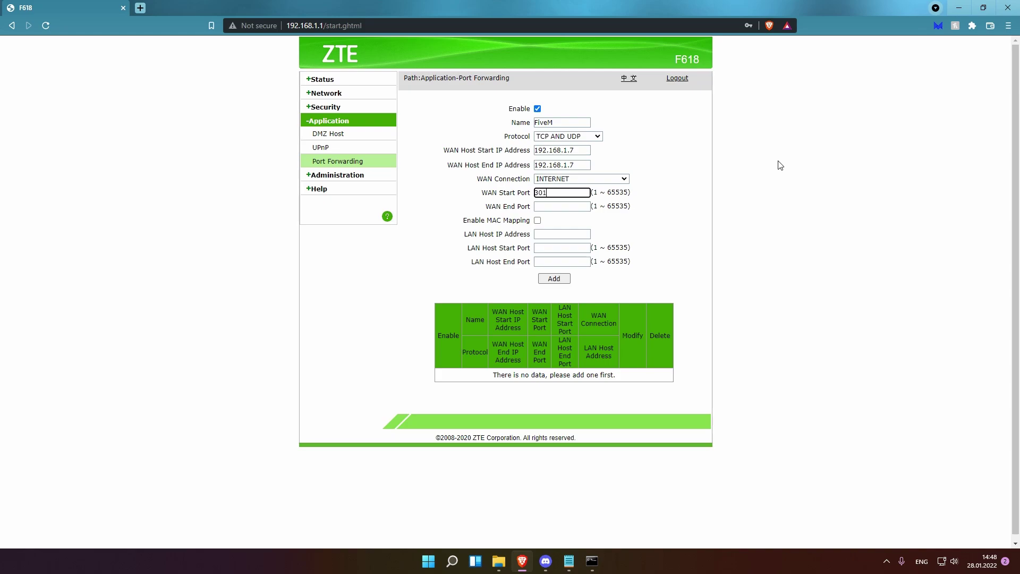
key("ctrl+a")
key("ctrl+c")
key("Tab")
key("ctrl+v")
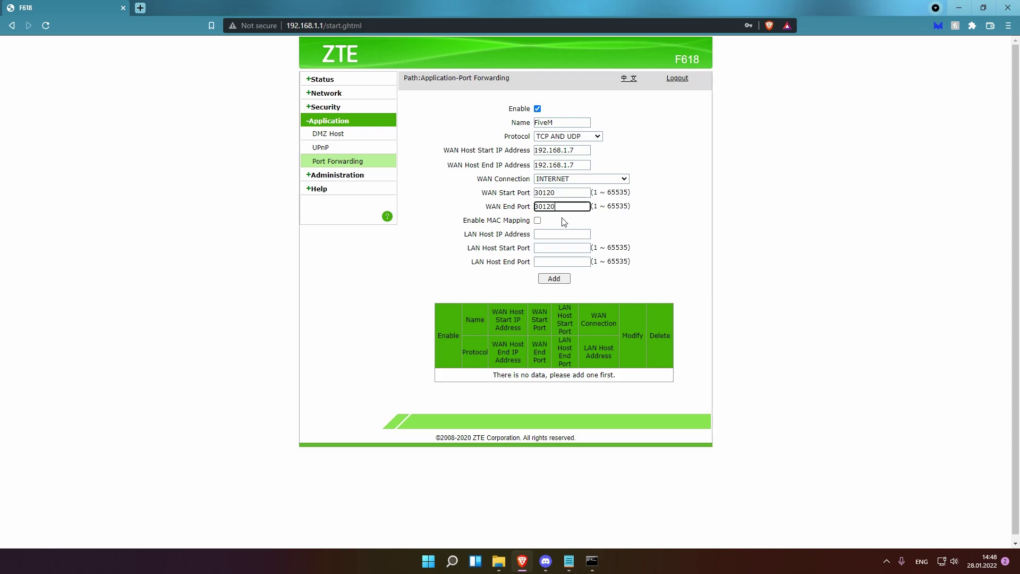
Set LAN host IP 192.168.1.7 and LAN port 30120, add the rule, then close Brave and Command Prompt
left_click(561, 235)
double_click(582, 168)
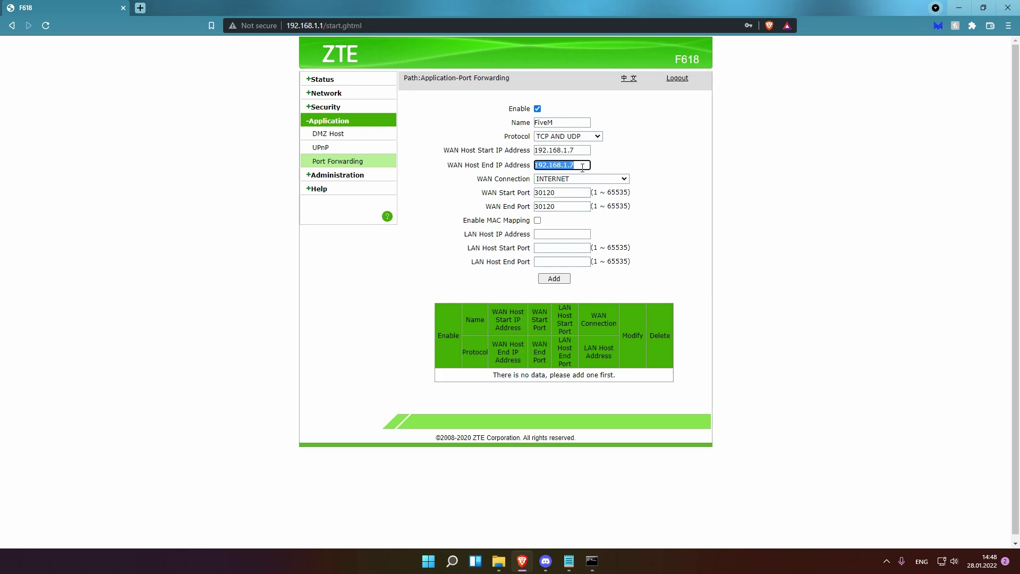
key("ctrl+c")
left_click(564, 234)
key("ctrl+v")
left_click(575, 247)
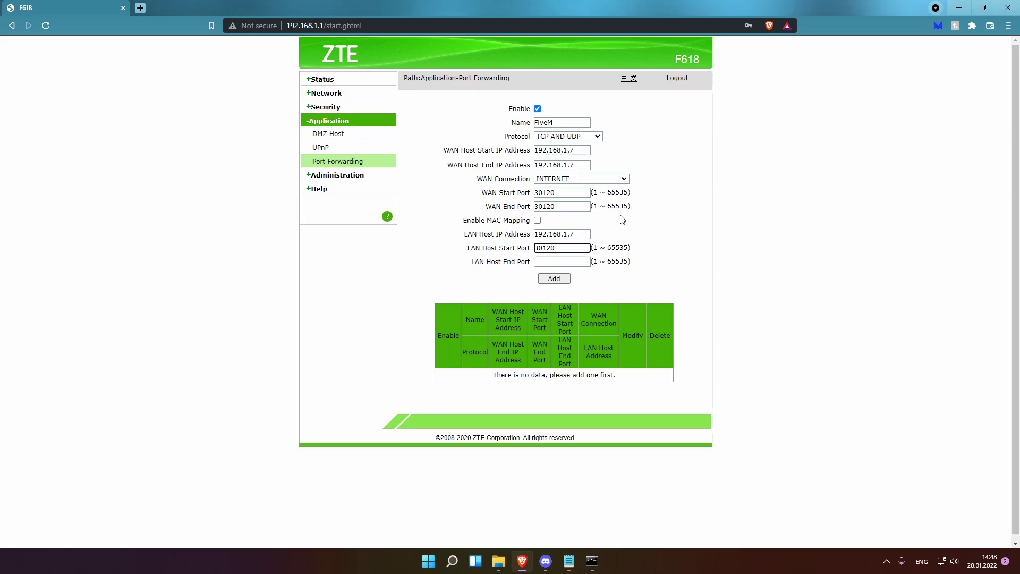
key("Tab")
type("30120")
key("Tab")
key("Return")
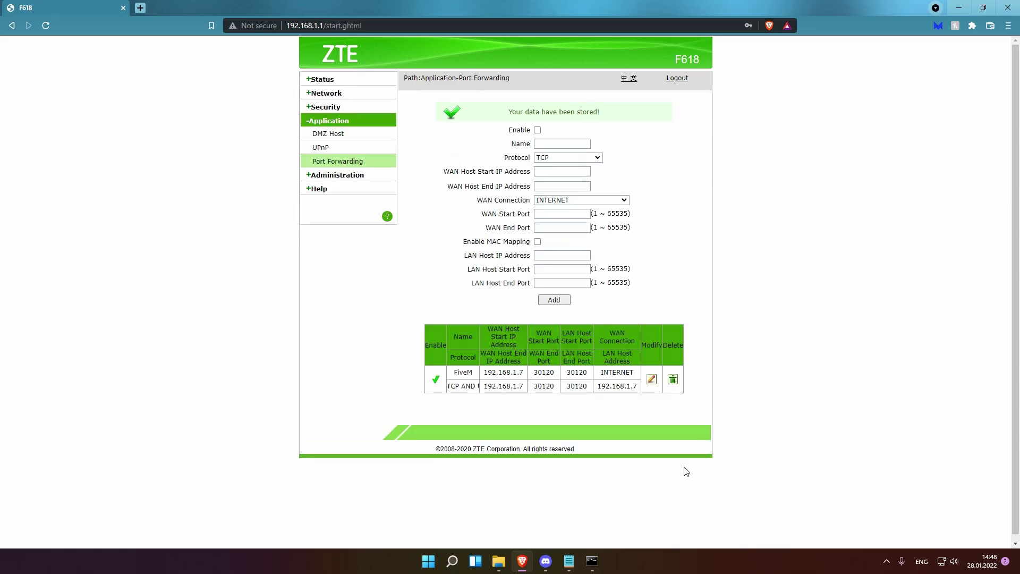
left_click(123, 8)
left_click(661, 119)
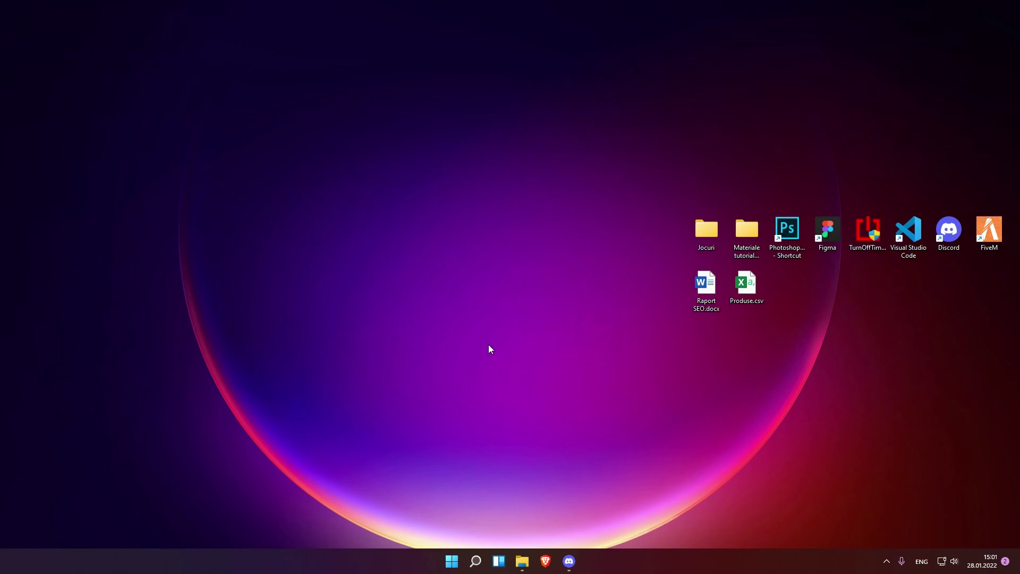
Search 'firewall' from Start and launch Windows Defender Firewall with Advanced Security
key("super")
type("f")
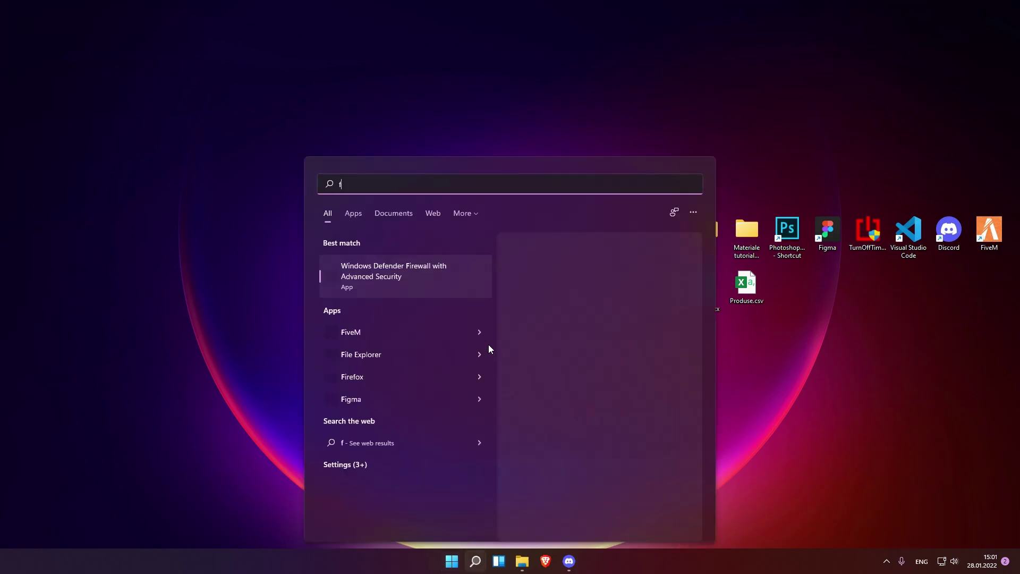
type("irewall")
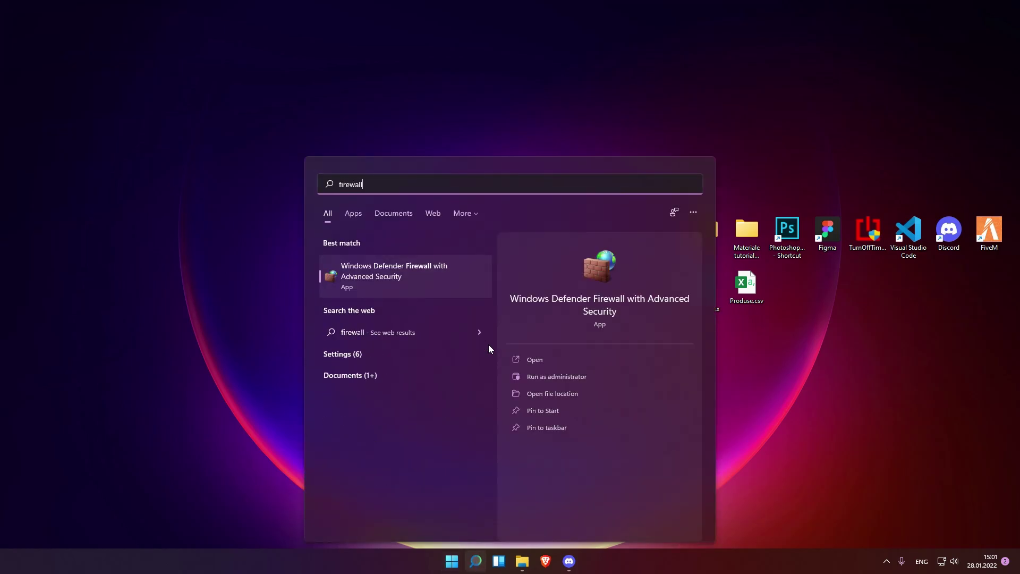
left_click(367, 295)
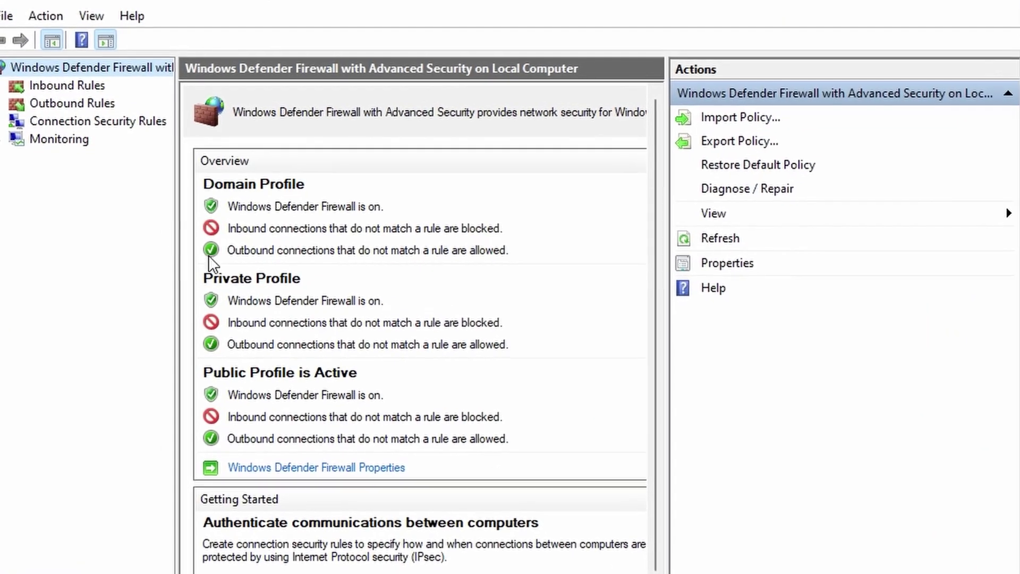
Create an inbound program rule for artefacte\FXServer.exe, allowing connections on all profiles, named FiveMExe
left_click(66, 83)
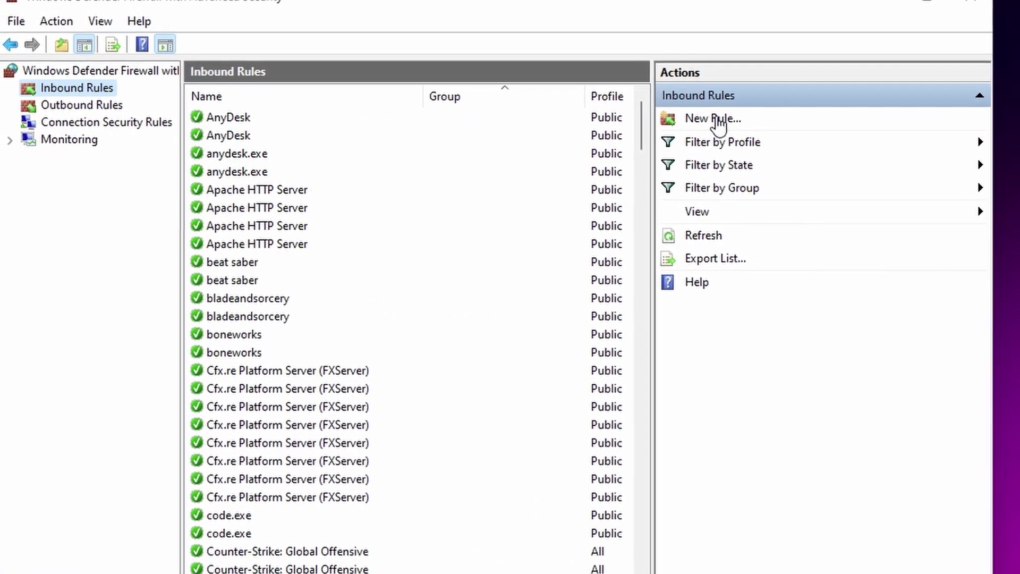
left_click(718, 119)
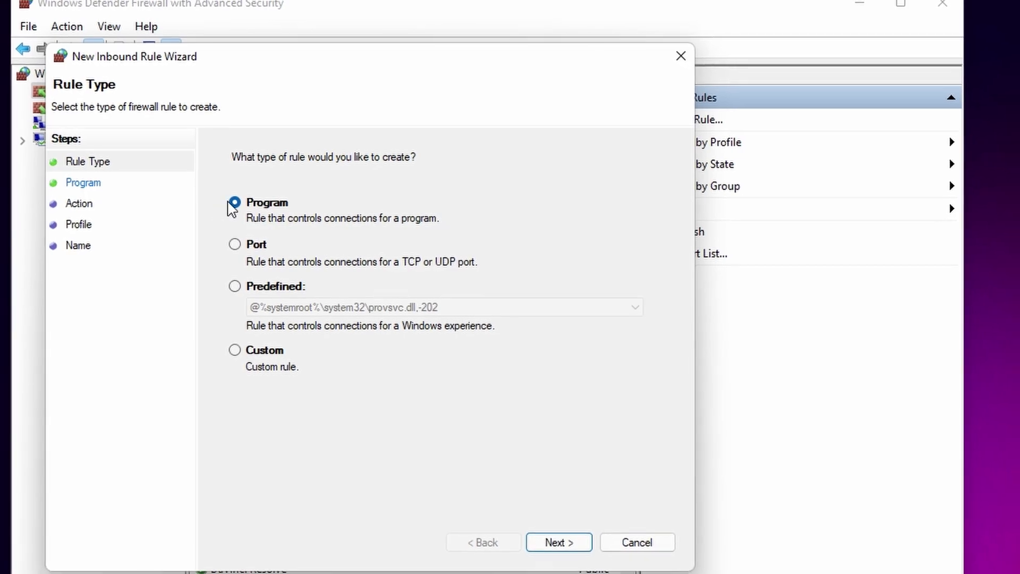
left_click(558, 547)
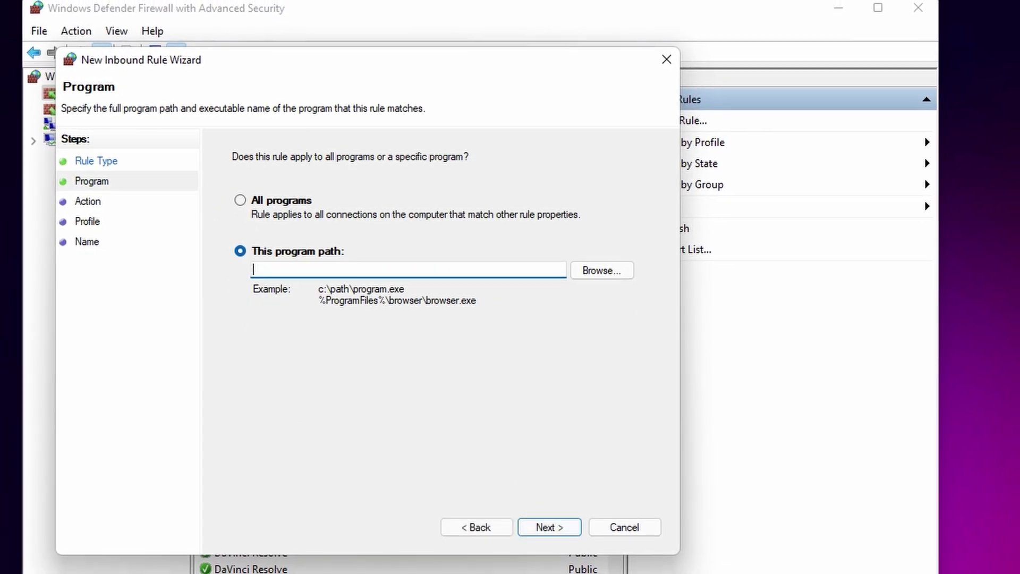
left_click(614, 275)
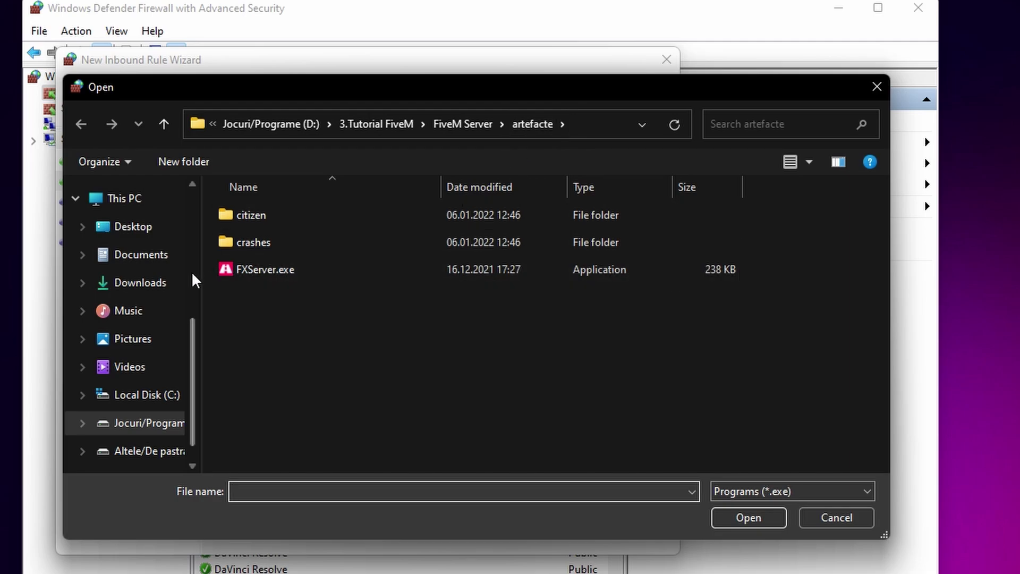
left_click(572, 349)
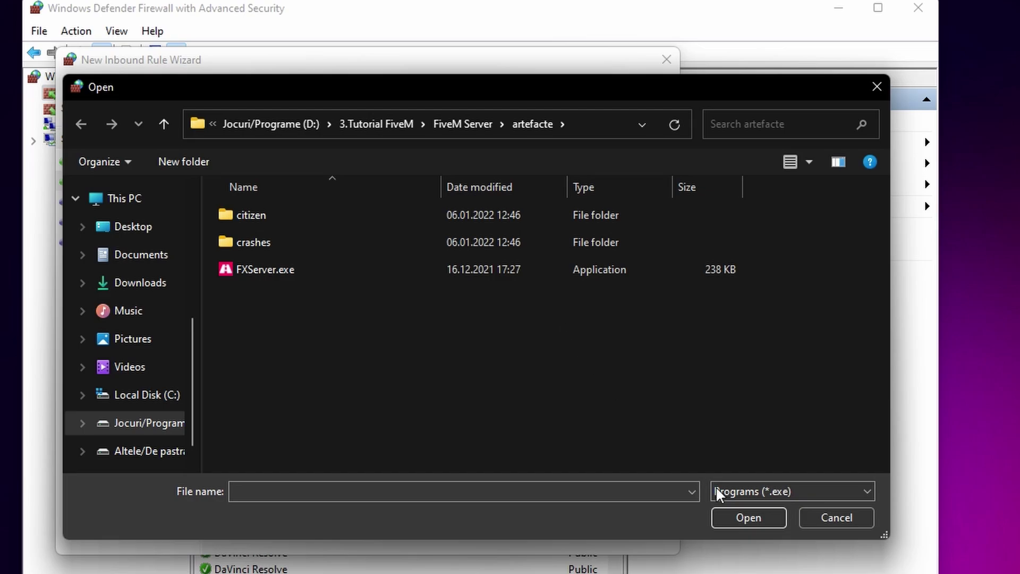
left_click(247, 270)
left_click(757, 518)
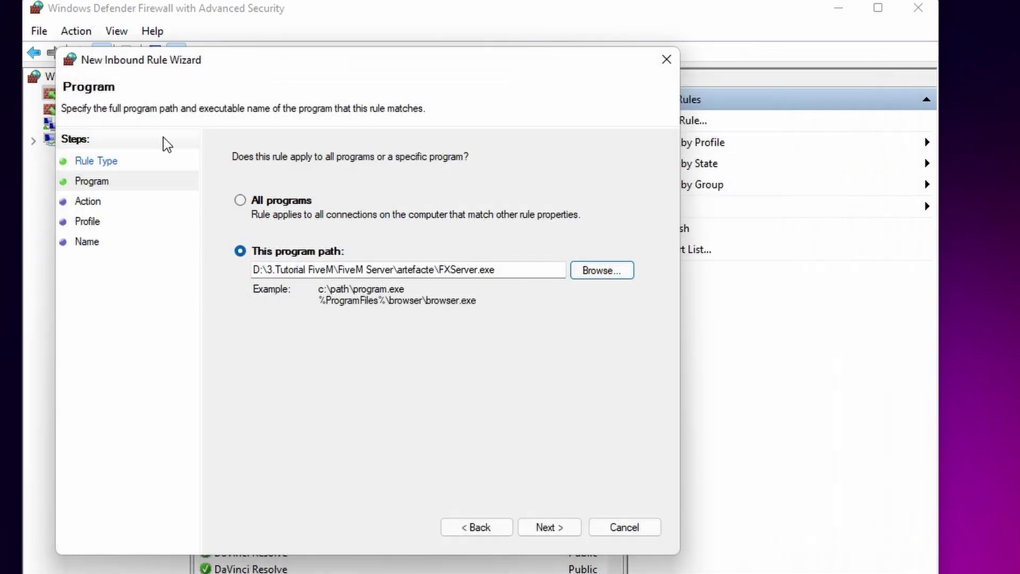
left_click(550, 533)
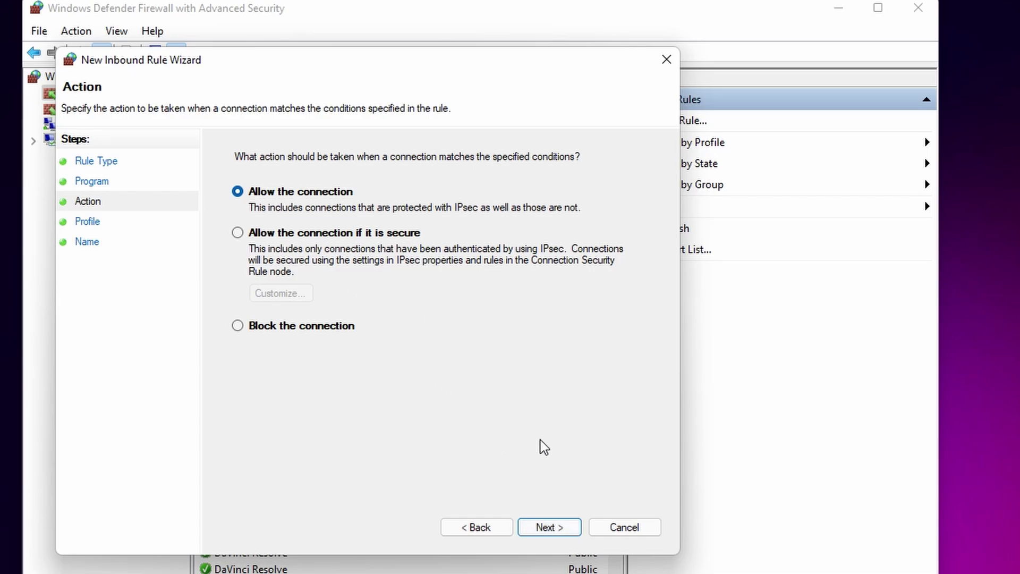
left_click(529, 527)
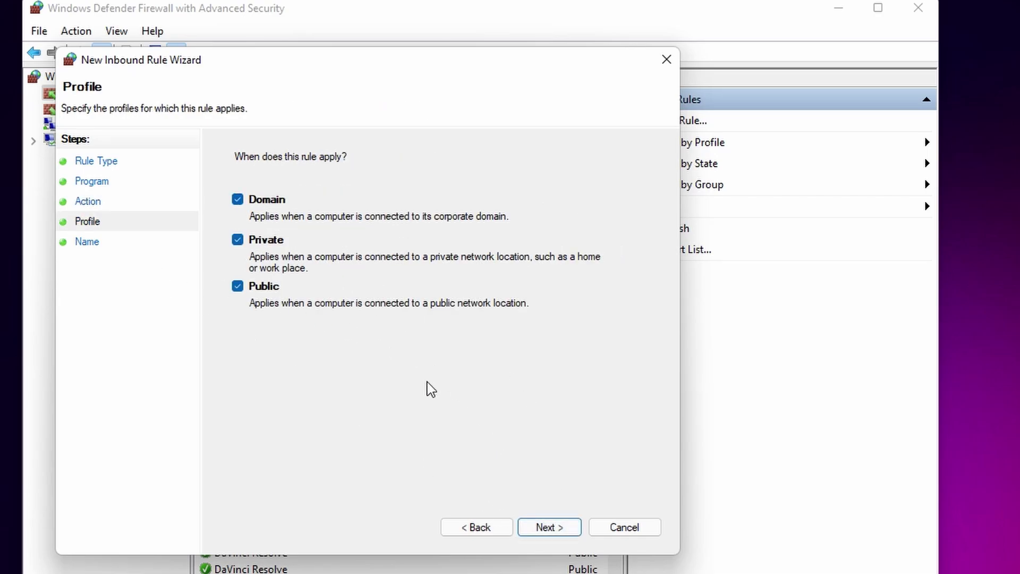
left_click(549, 531)
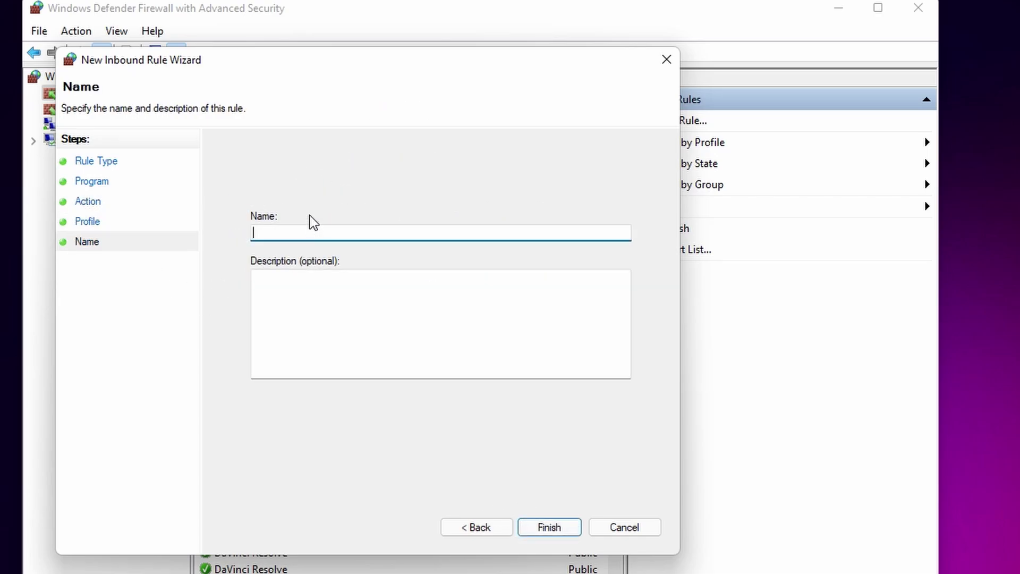
type("FiveMExe")
left_click(555, 528)
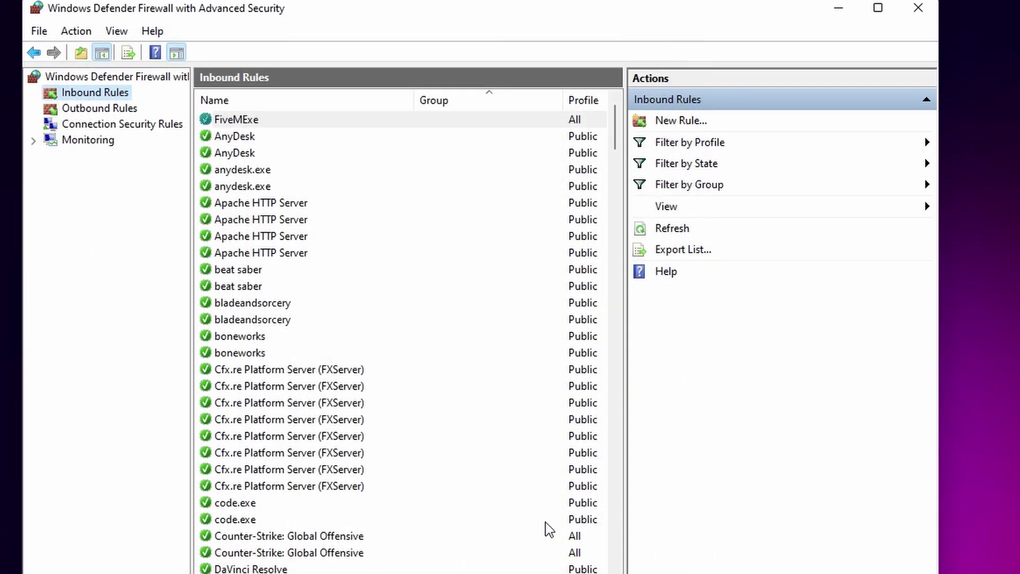
Create an outbound program rule for FXServer.exe set to Allow on all profiles, named FiveMExe
left_click(72, 110)
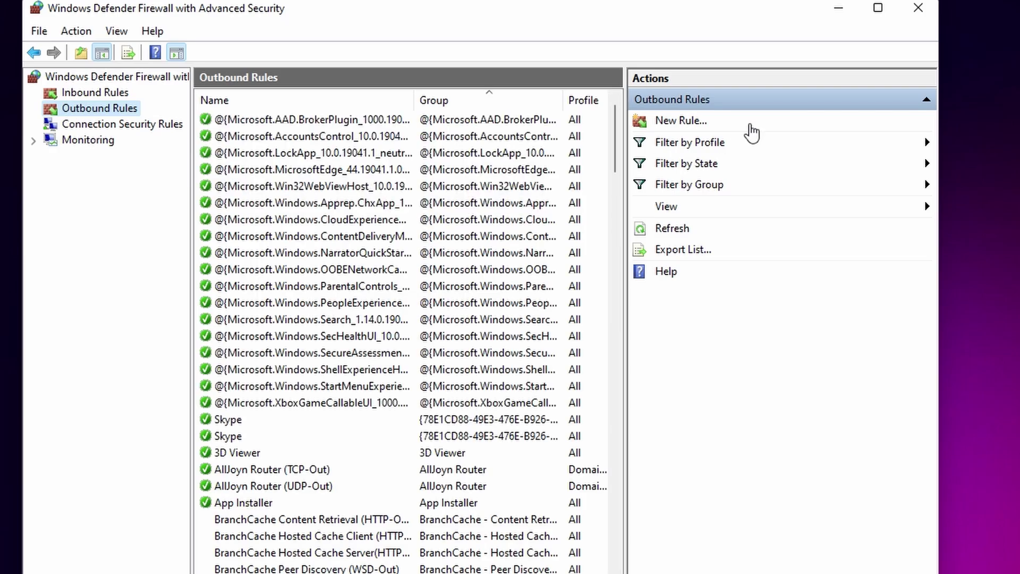
left_click(680, 121)
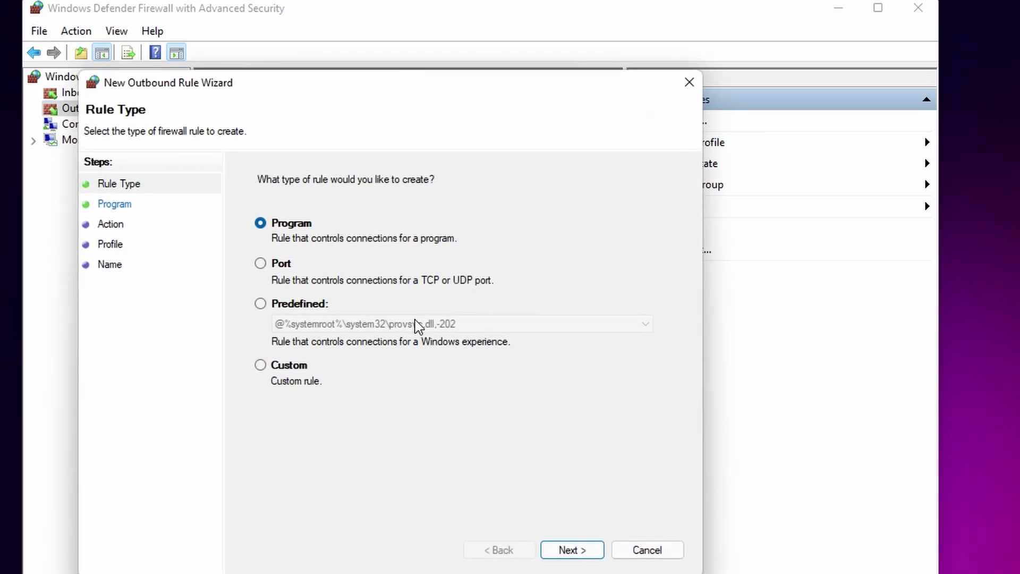
left_click(571, 550)
left_click(637, 298)
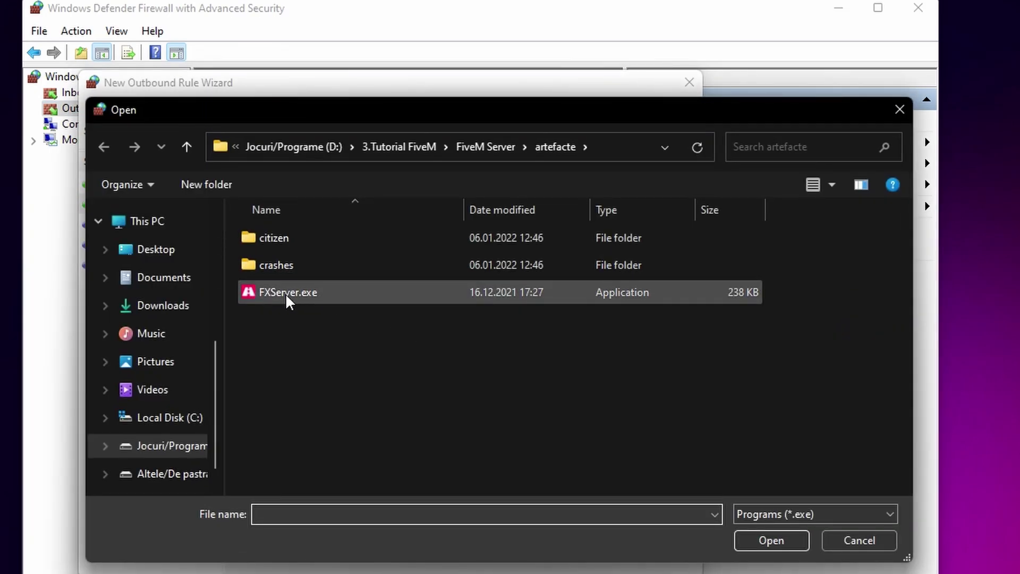
left_click(287, 298)
left_click(770, 541)
left_click(595, 551)
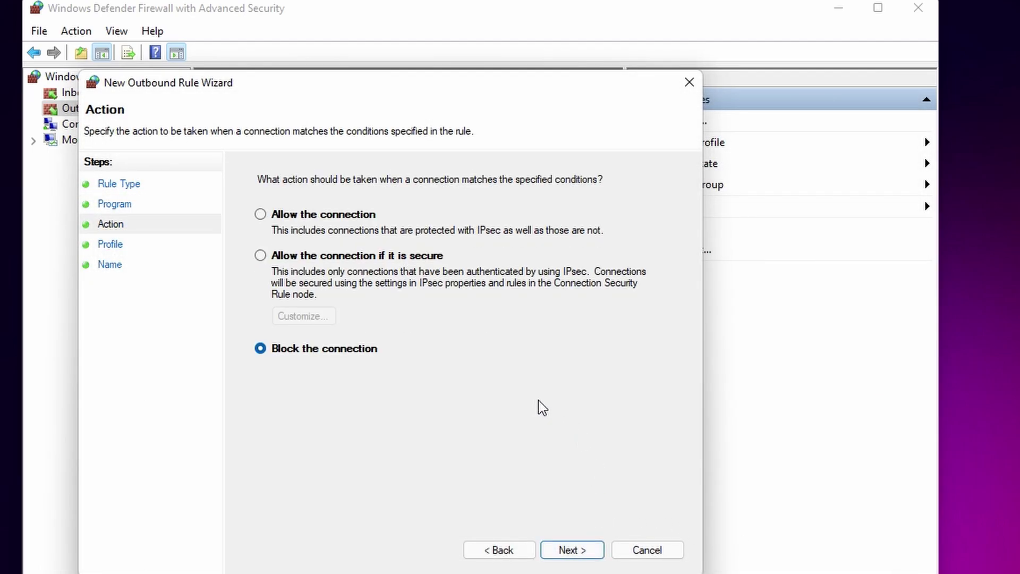
left_click(260, 214)
left_click(581, 550)
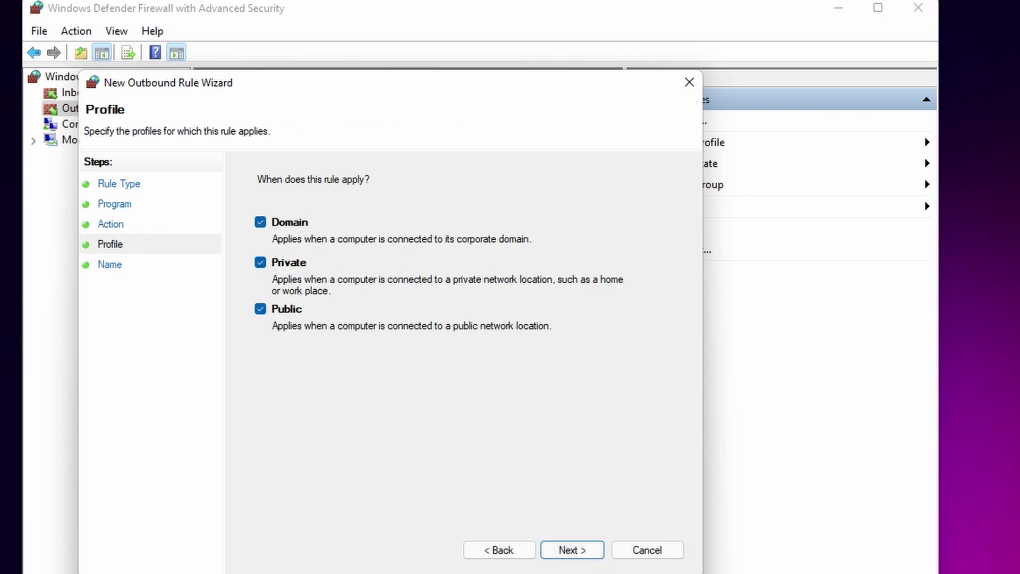
left_click(553, 552)
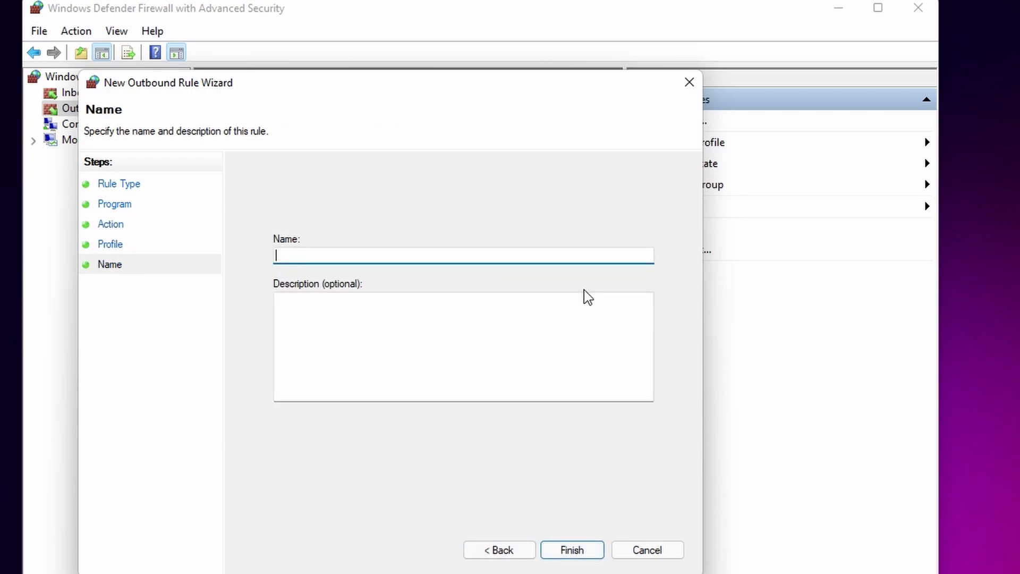
type("FiveMExe")
left_click(573, 550)
Create an inbound port rule for TCP local port 30120, allowed on all profiles, named FiveM TCP
left_click(97, 78)
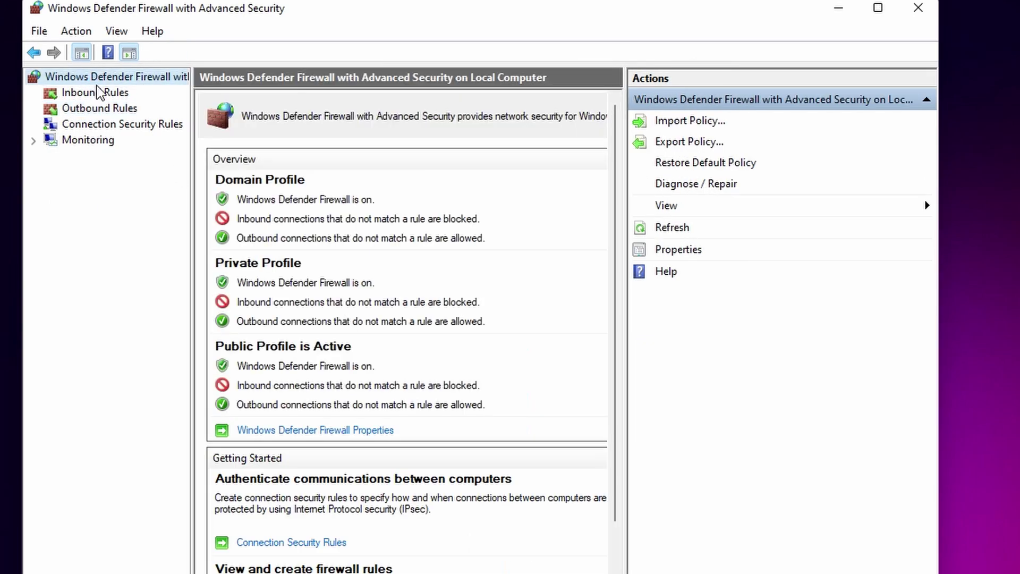
left_click(97, 92)
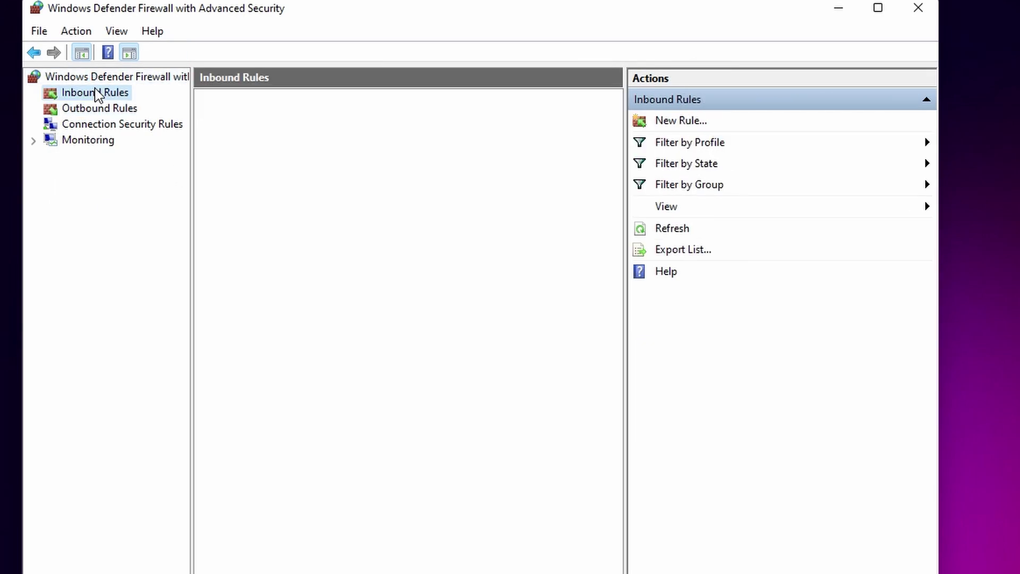
left_click(690, 121)
left_click(283, 286)
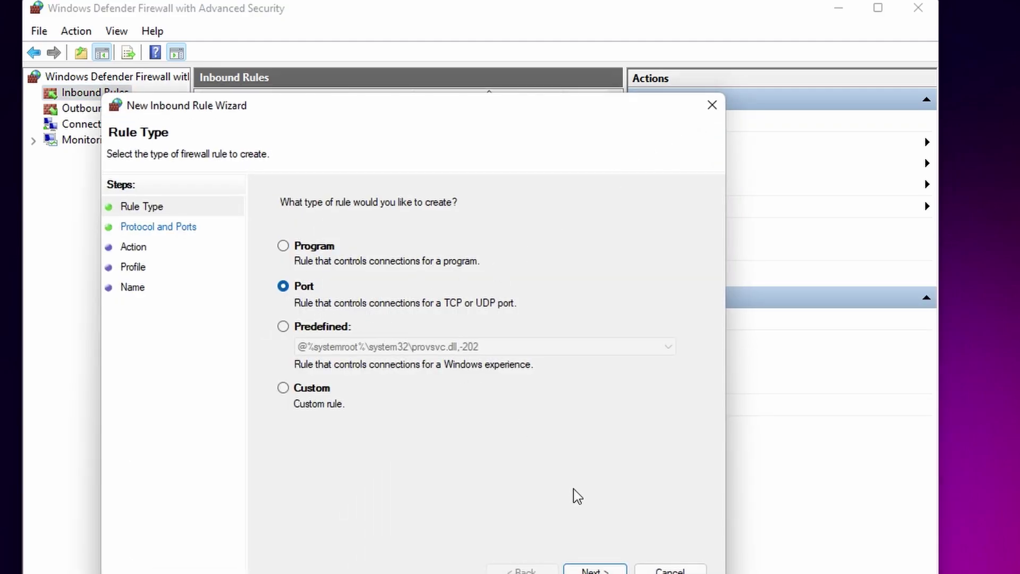
left_click(595, 569)
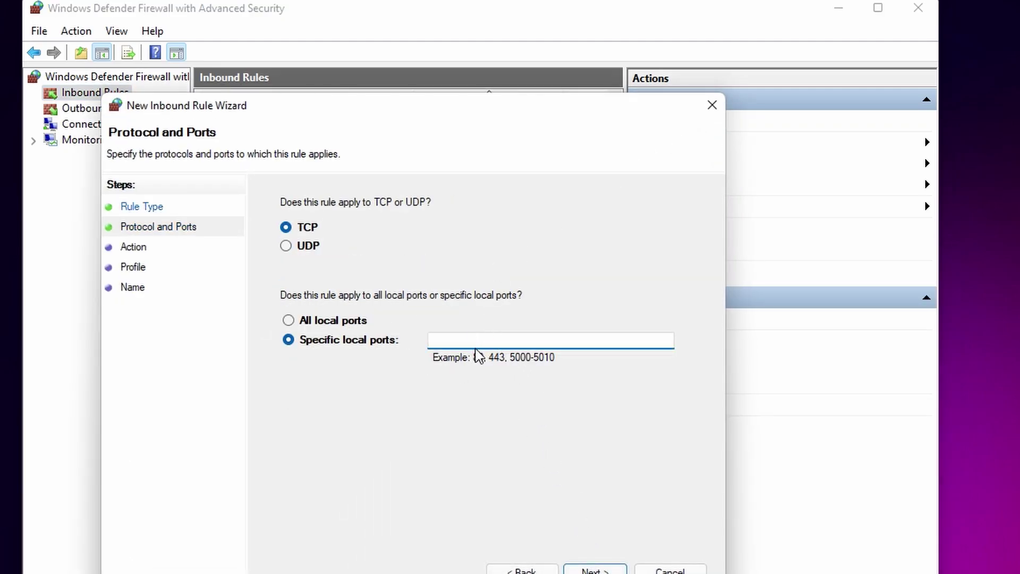
type("30120")
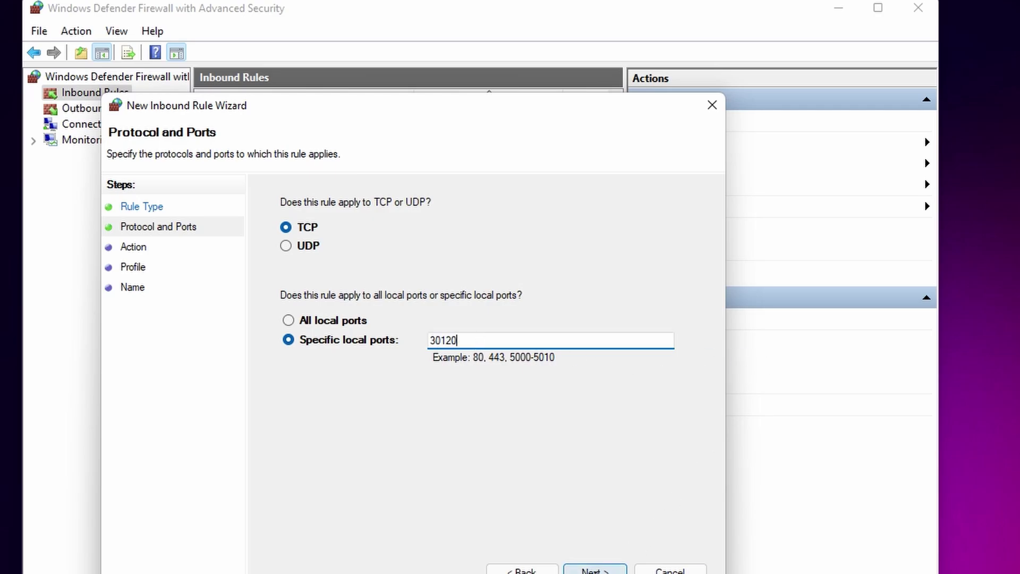
left_click(595, 570)
left_click(613, 569)
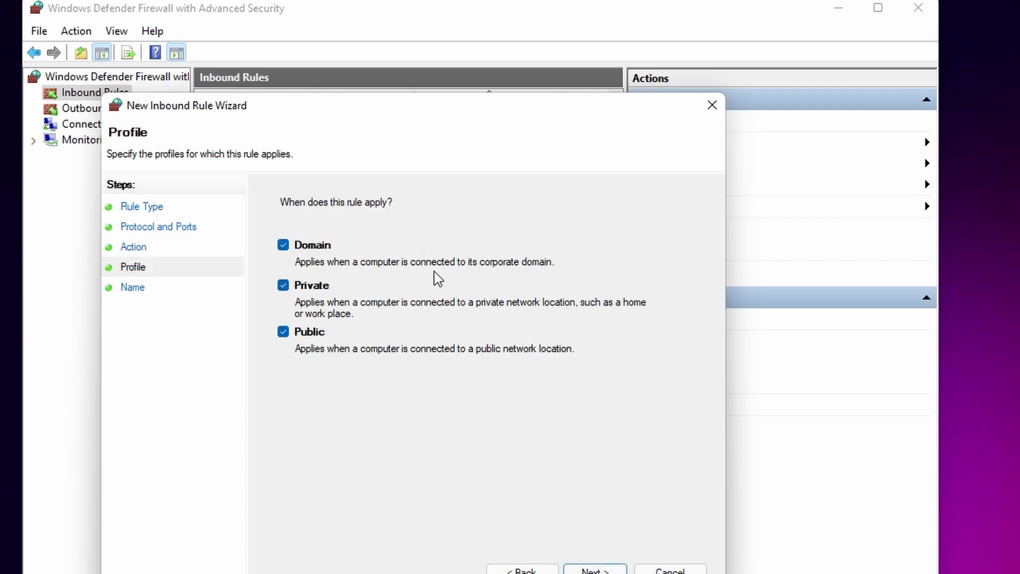
left_click(603, 564)
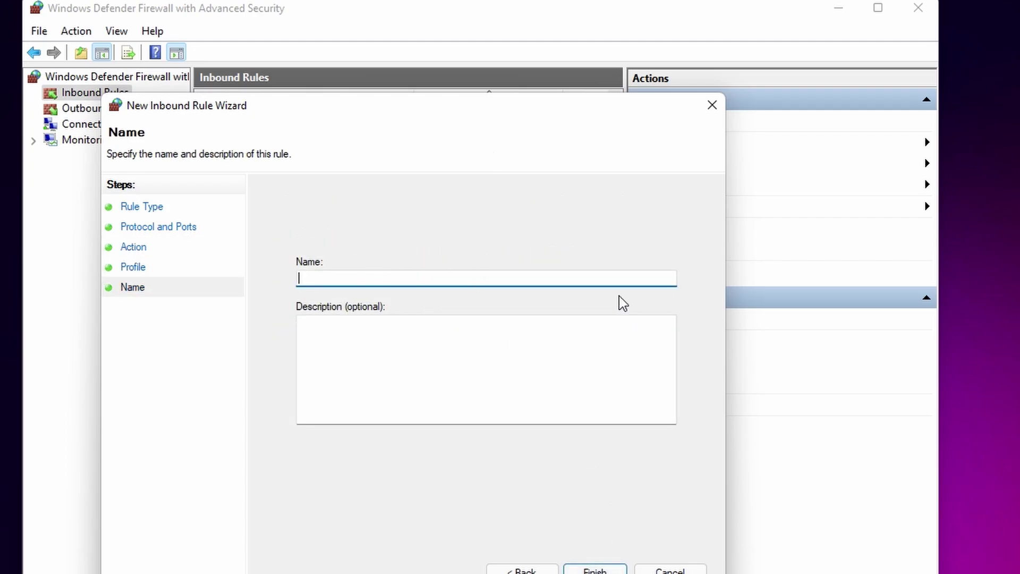
type("FiveM TCP")
left_click(594, 568)
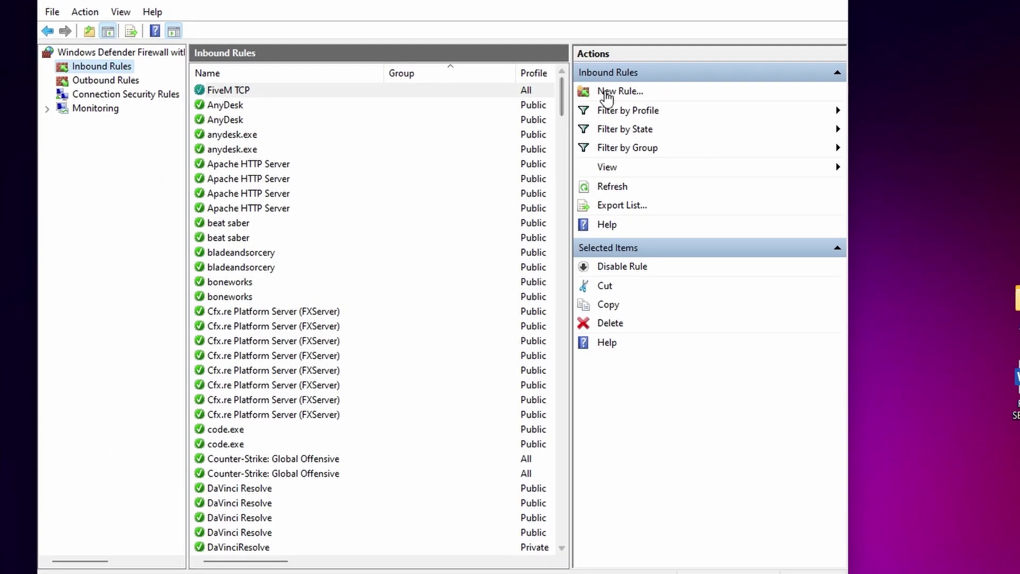
Create an inbound port rule for UDP local port 30120, allowed on all profiles, named FiveM UDP
left_click(636, 91)
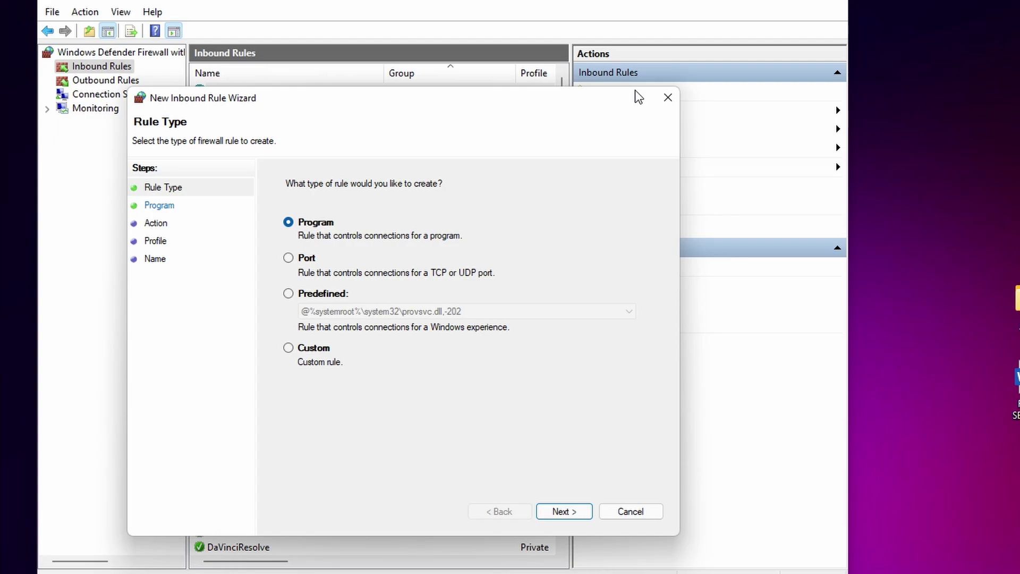
left_click(287, 258)
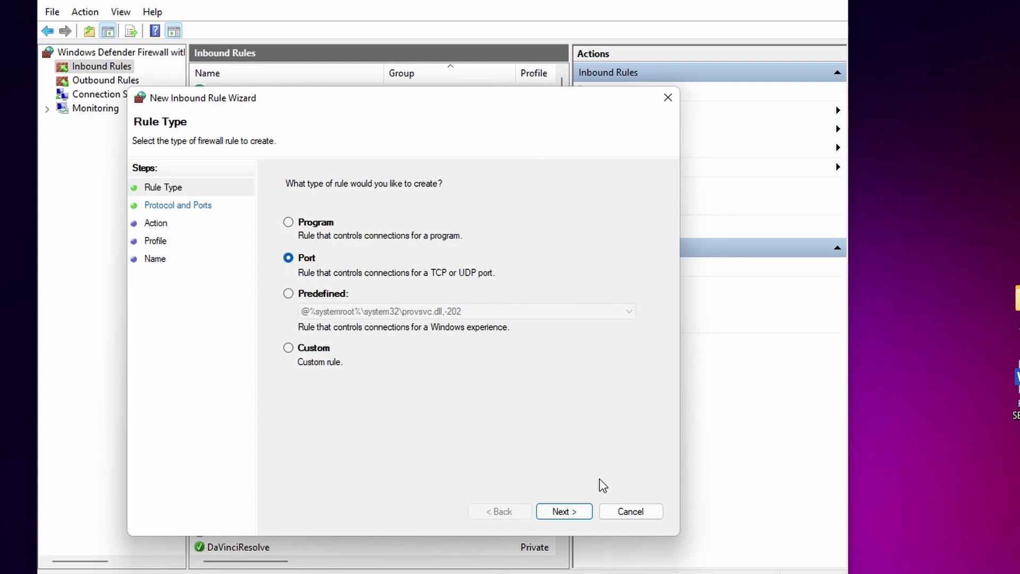
left_click(564, 511)
left_click(292, 223)
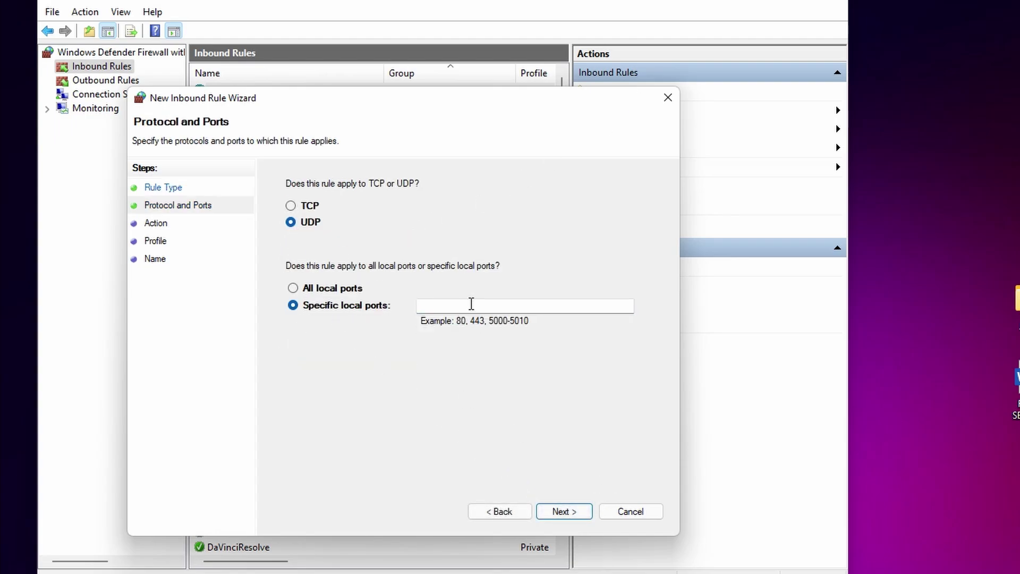
left_click(471, 305)
type("30")
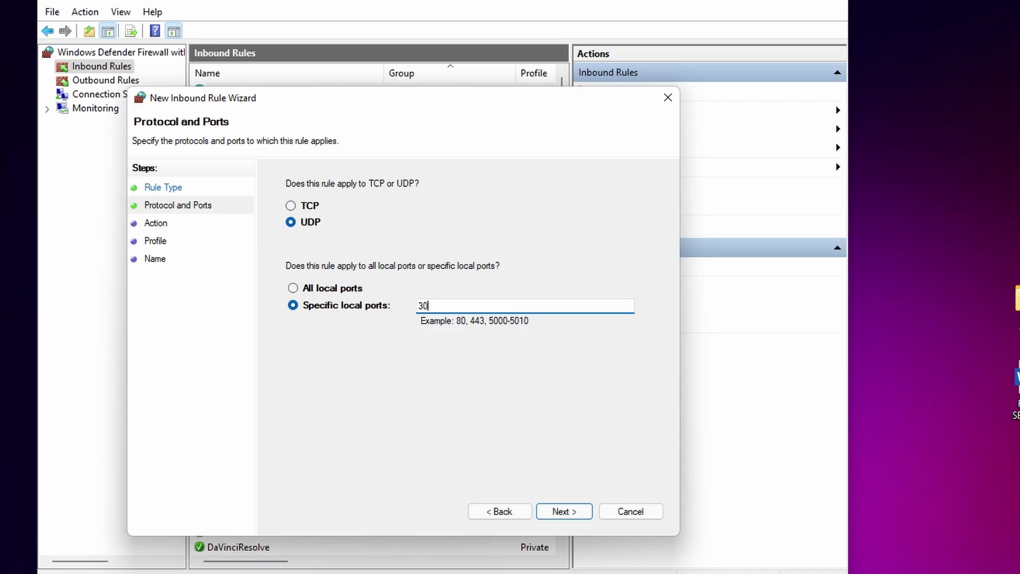
type("120")
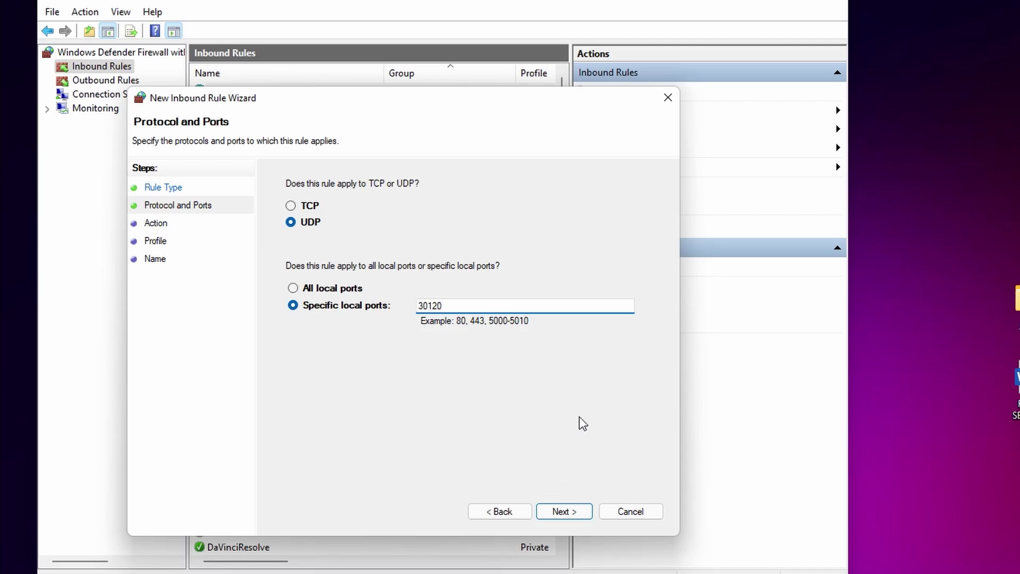
left_click(562, 511)
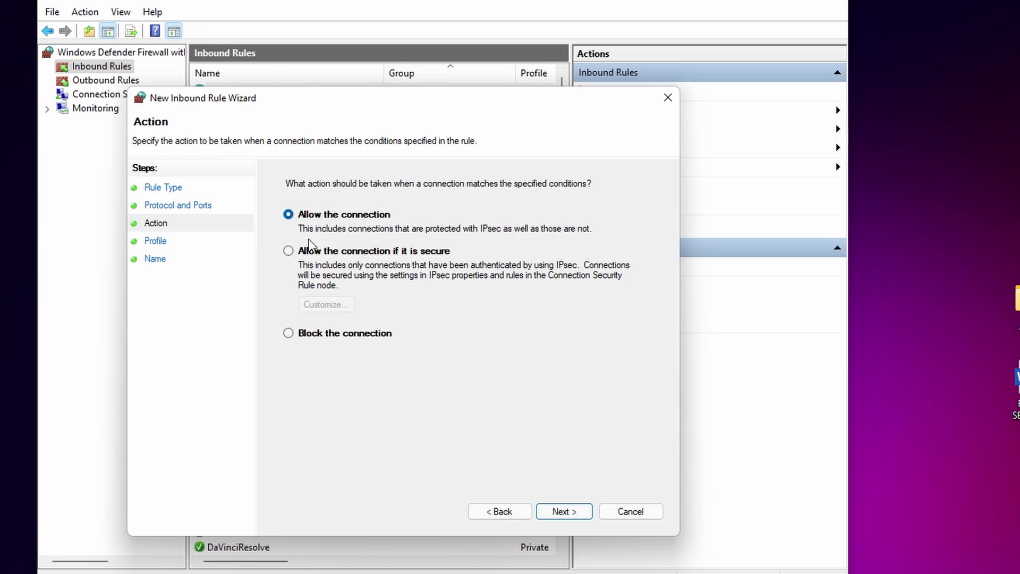
left_click(572, 510)
left_click(574, 512)
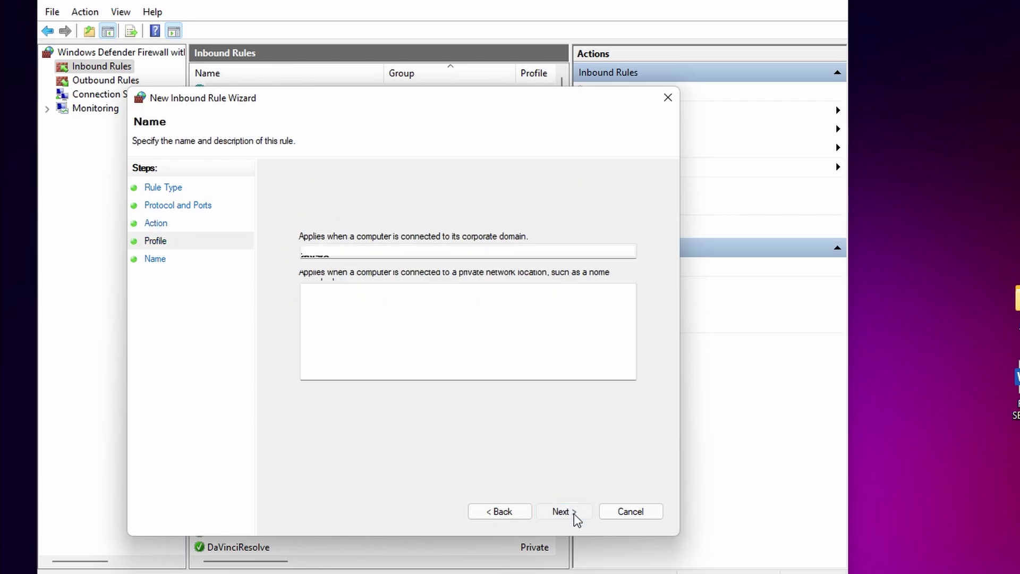
type("Fiv")
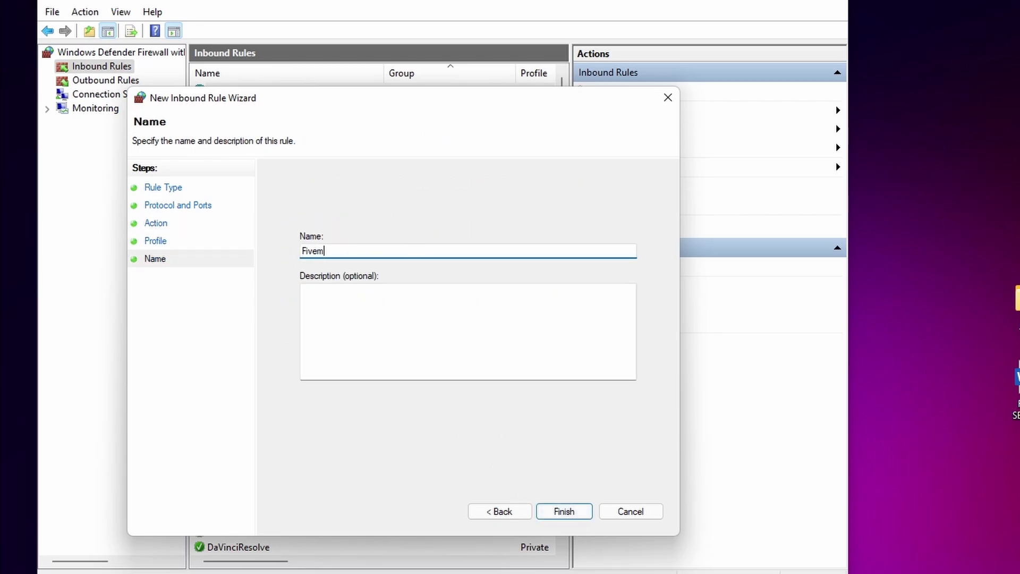
type("eM UDP")
left_click(555, 509)
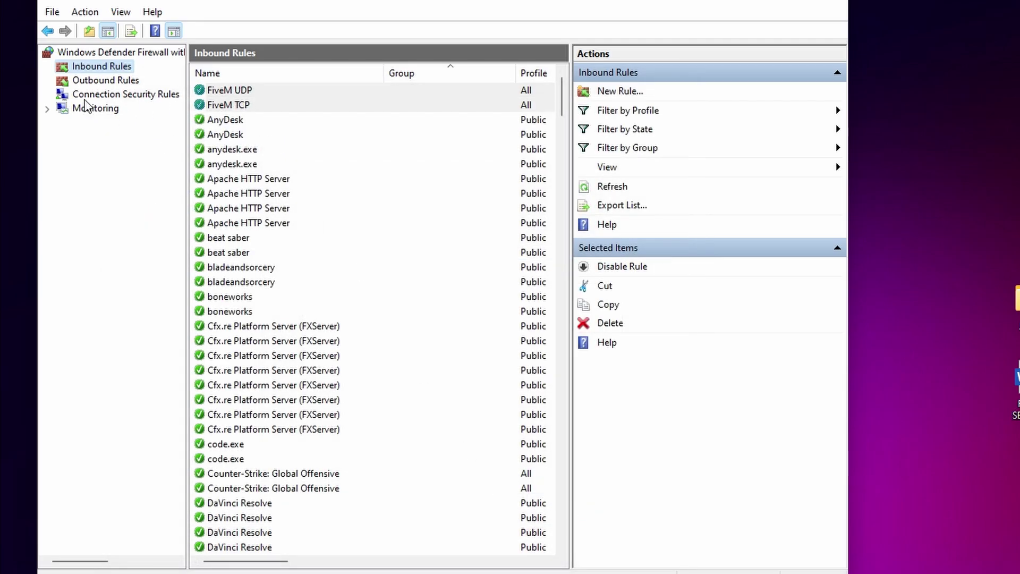
Create an outbound port rule for TCP remote port 30120, set to Allow, named FiveM TCP
left_click(95, 80)
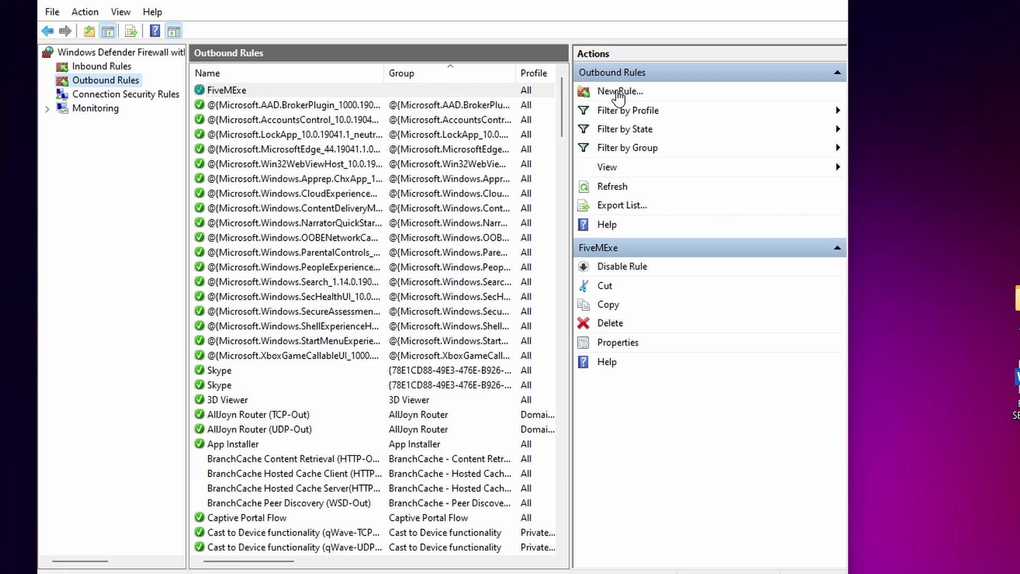
left_click(617, 92)
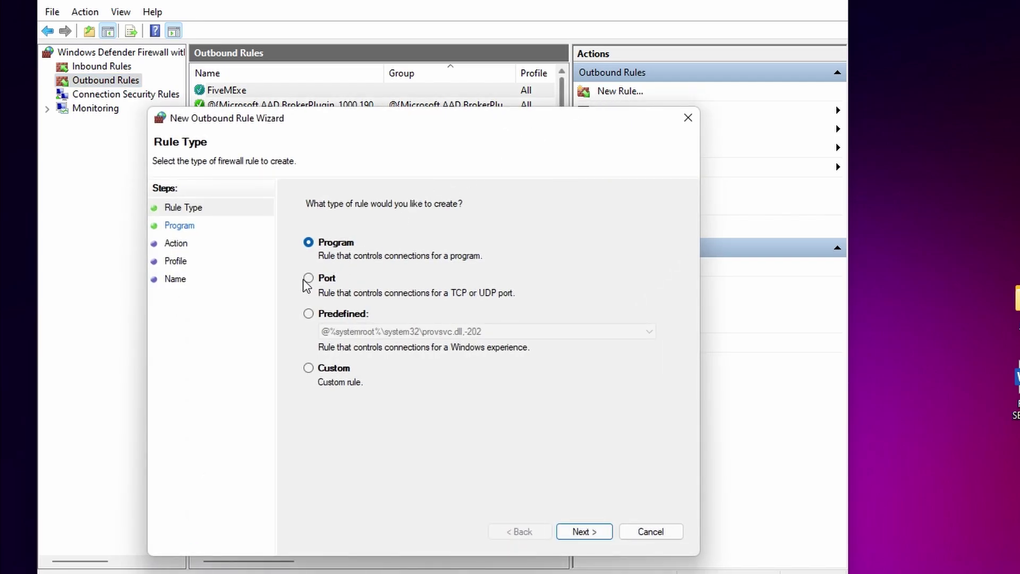
left_click(307, 278)
left_click(589, 532)
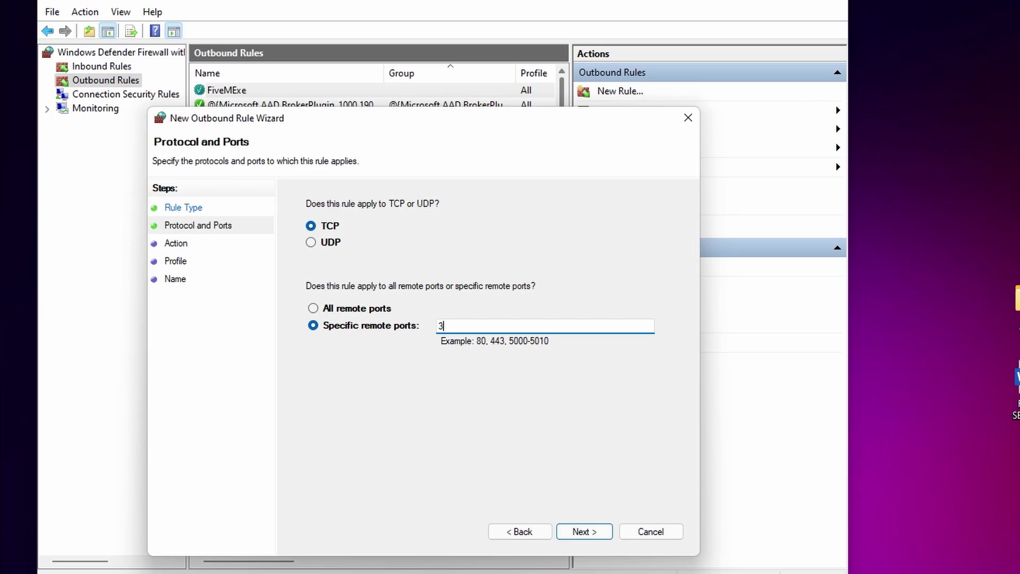
type("30120")
left_click(566, 533)
left_click(314, 236)
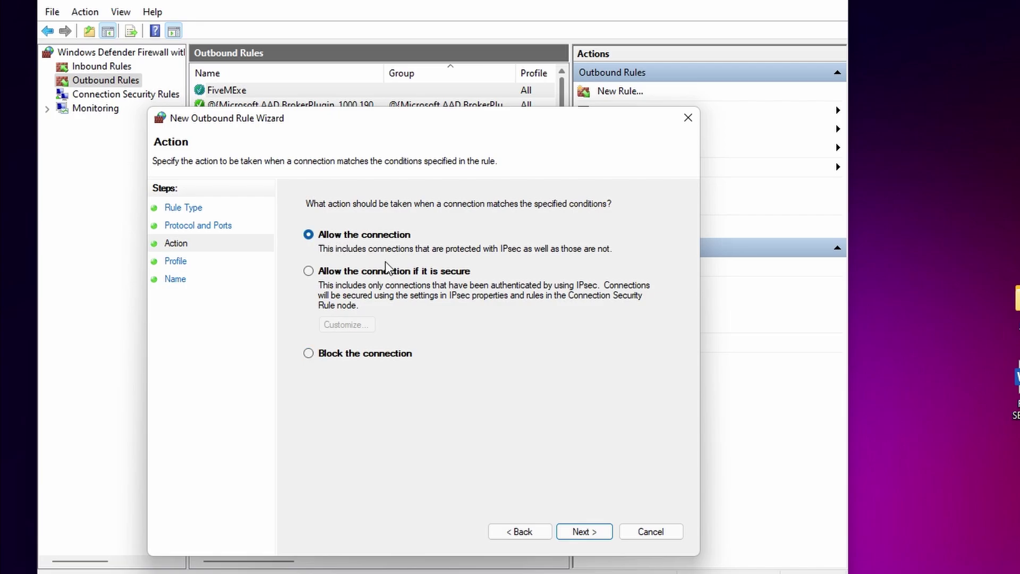
left_click(583, 531)
left_click(573, 534)
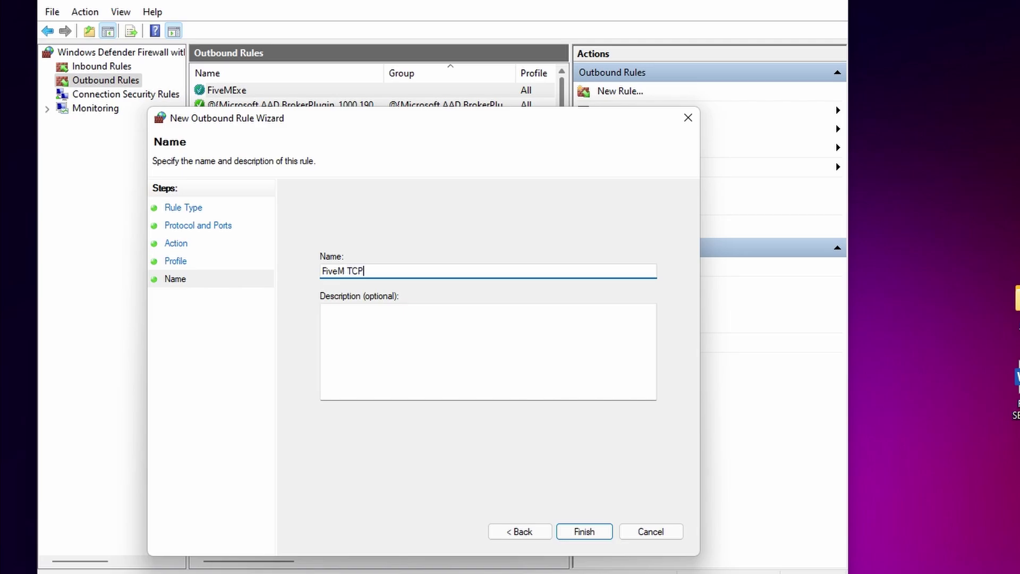
left_click(563, 531)
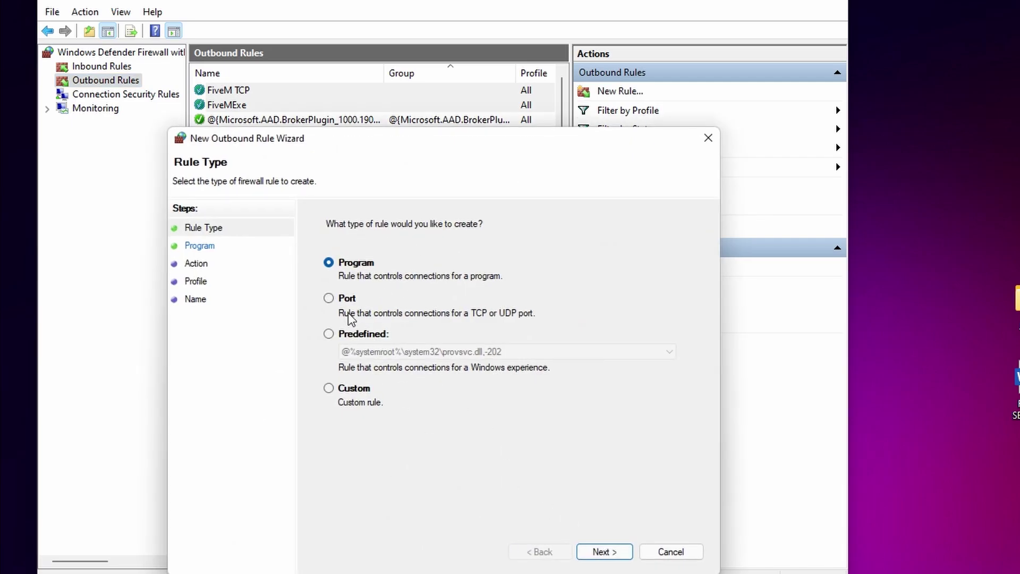
Start an outbound port rule for UDP port 30120
left_click(329, 298)
left_click(606, 551)
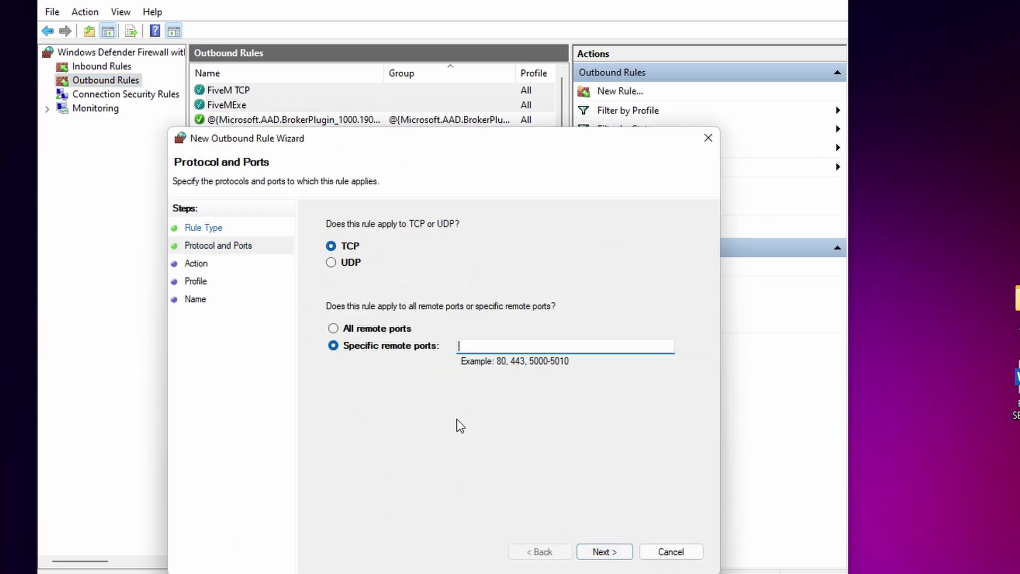
left_click(348, 264)
type("30120")
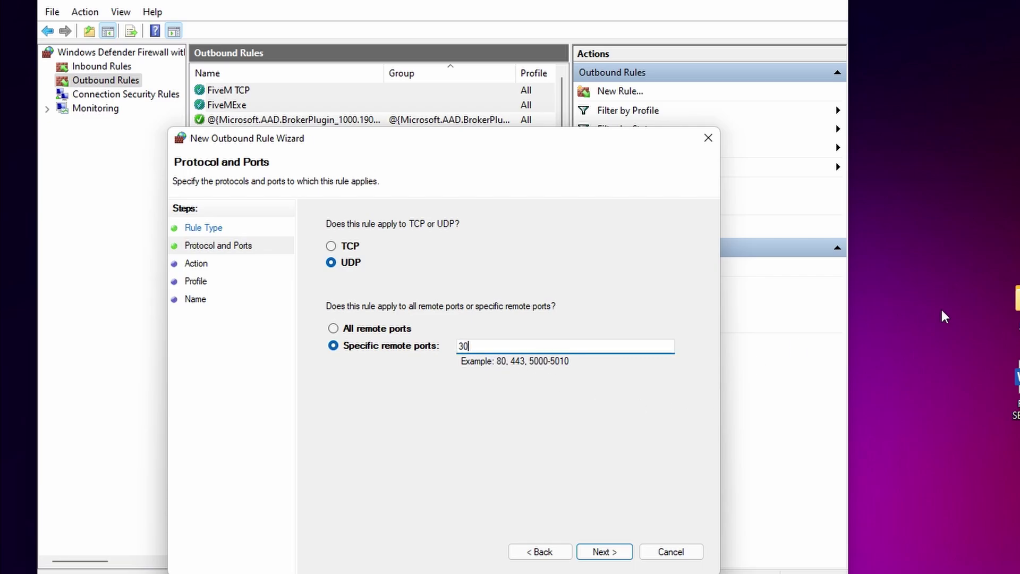
left_click(604, 552)
Allow the connection on all profiles, name the rule FiveM UDP, finish, and close the firewall window
left_click(351, 257)
left_click(604, 551)
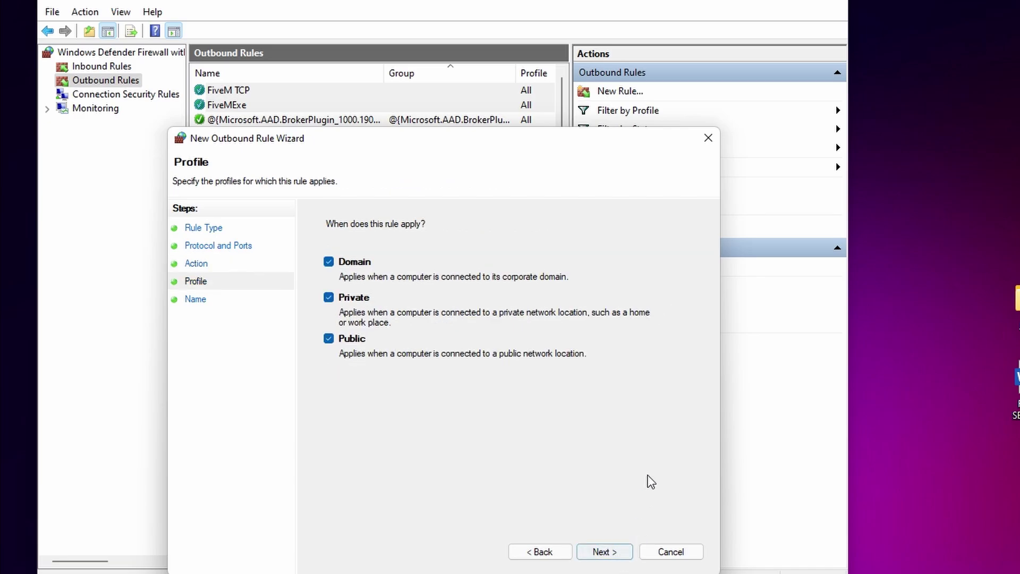
left_click(611, 553)
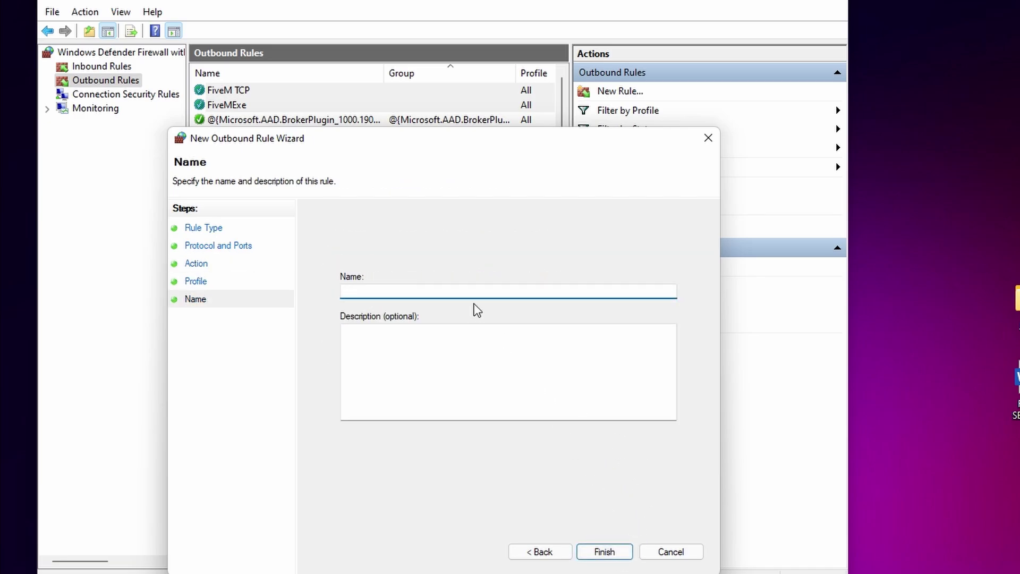
type("FiveM")
type(" UDP")
key("BackSpace")
type("DP")
left_click(604, 551)
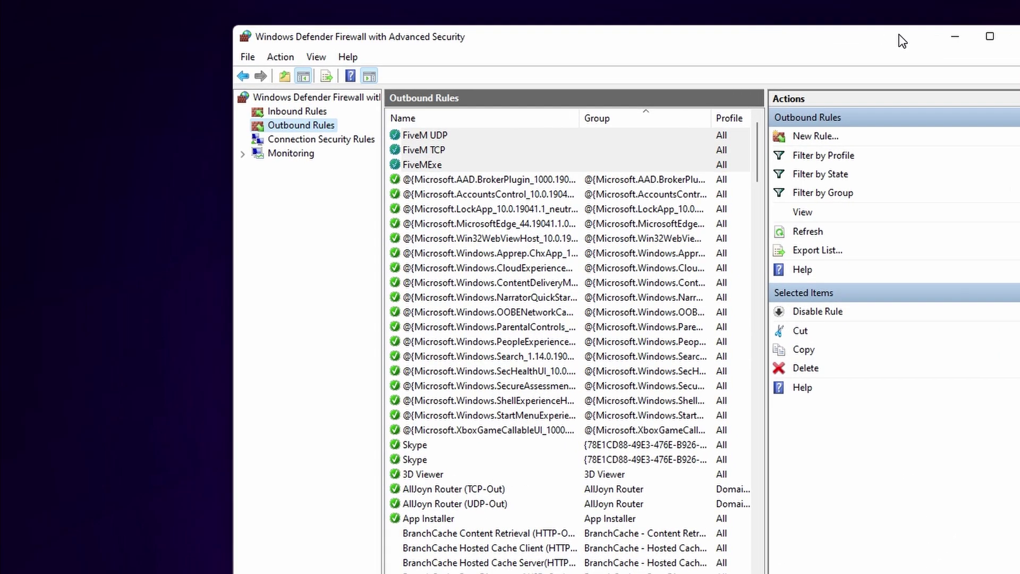
left_click(831, 0)
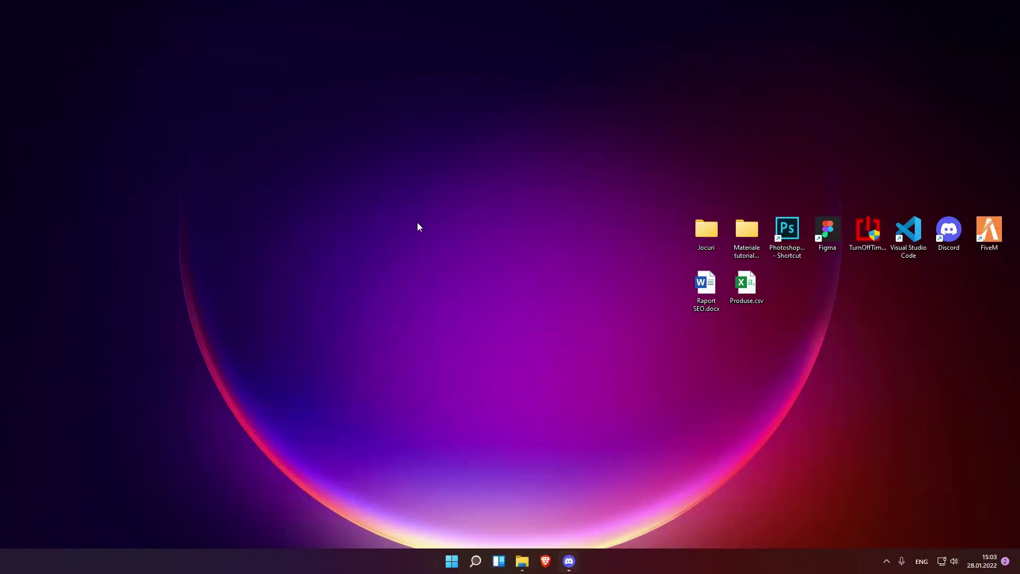